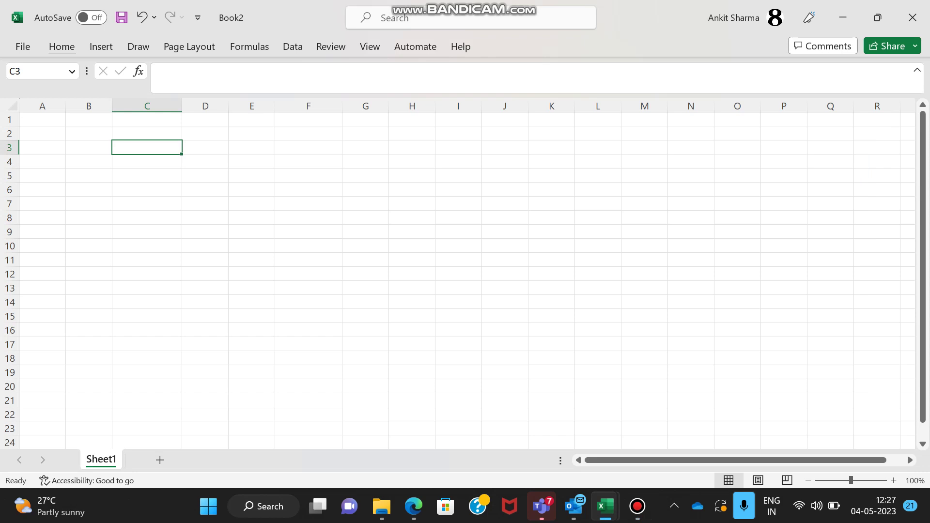
Enter the heading Old in C3 and the description IELB transfer 200k USD to EKHK in C5
type("Old")
key("Return")
key("Return")
type("IEL")
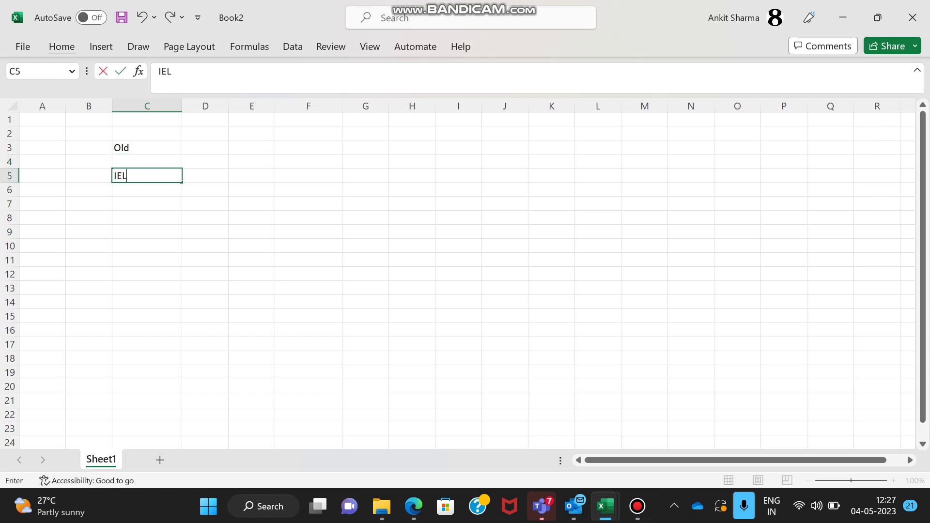
type("B transfer 200k USD to EKHK")
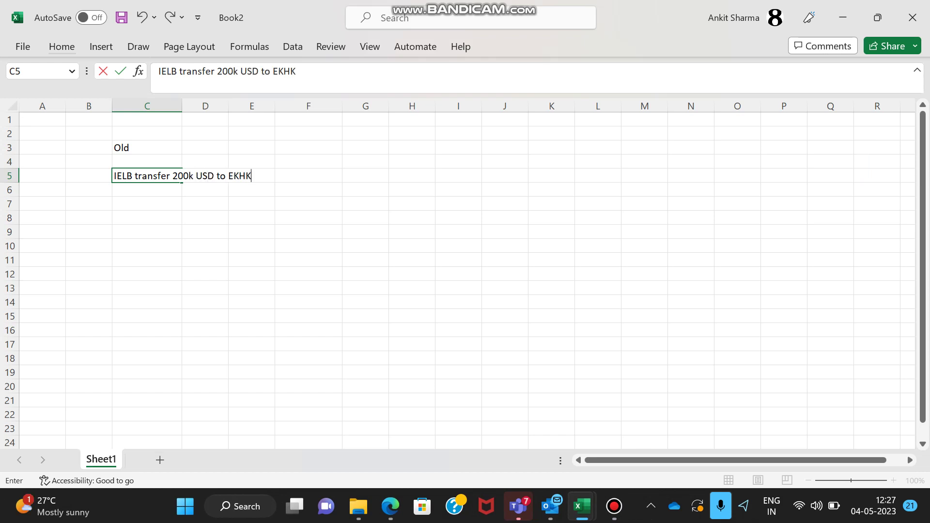
key("Return")
key("Return")
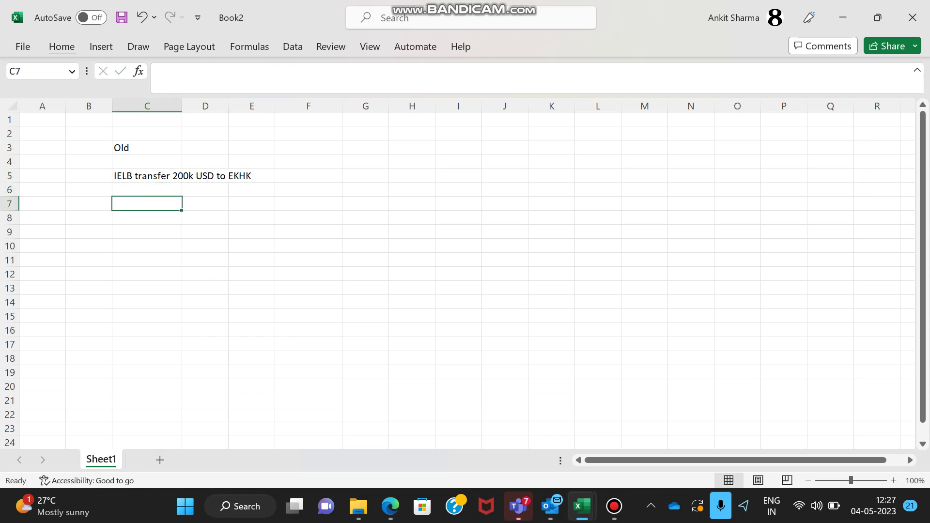
Enter Entity IELB in C7 and put V-0001 in C9
type("En")
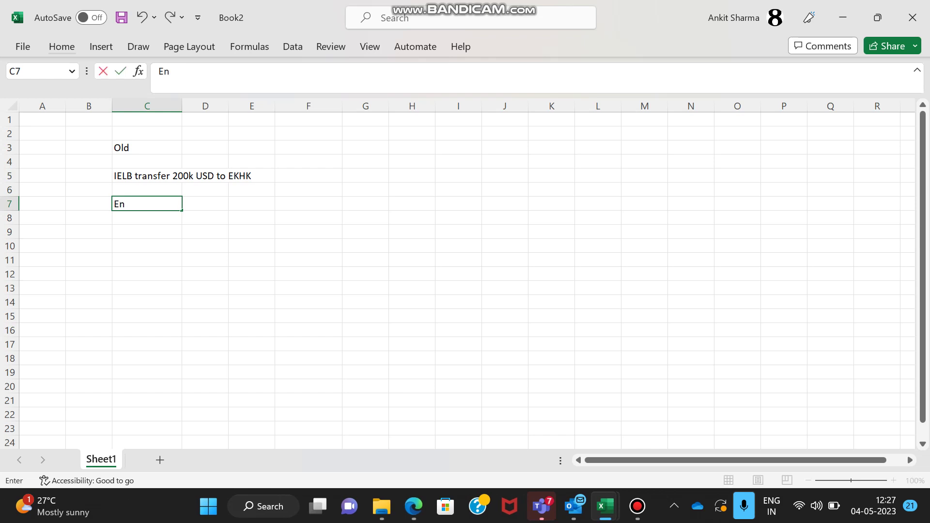
type("tity IELB")
key("Return")
key("Down")
key("Left")
type("V-0001")
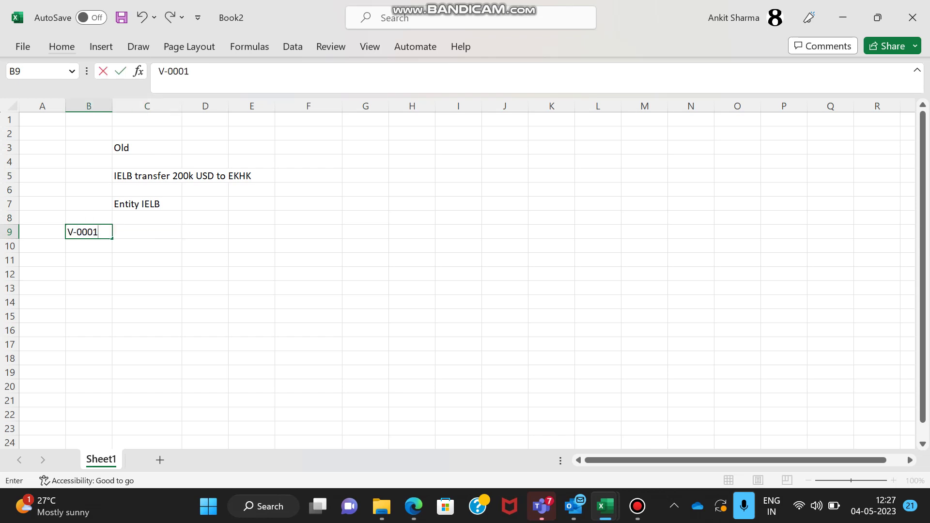
key("Return")
key("Up")
key("ctrl+x")
key("Right")
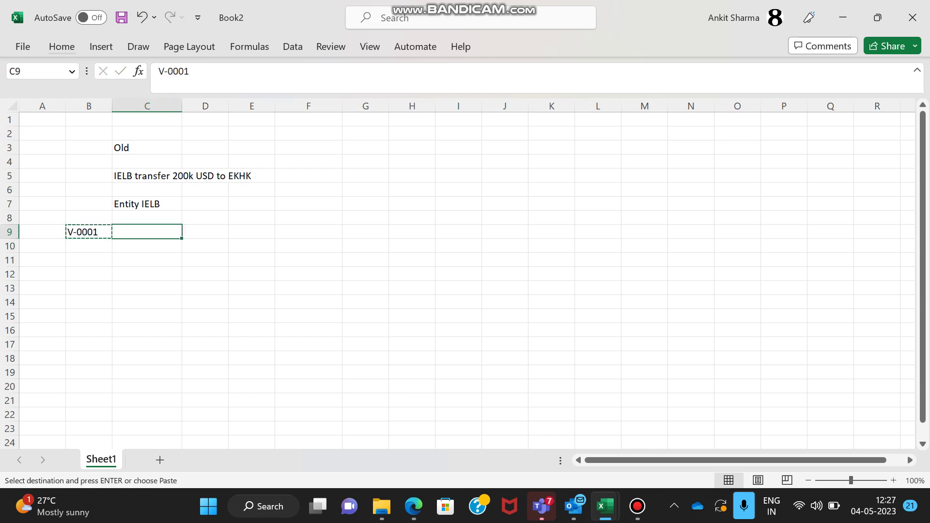
key("Return")
Enter Cash and Bank A/c in C10 and fit the width of column C to that entry
type("Cash and")
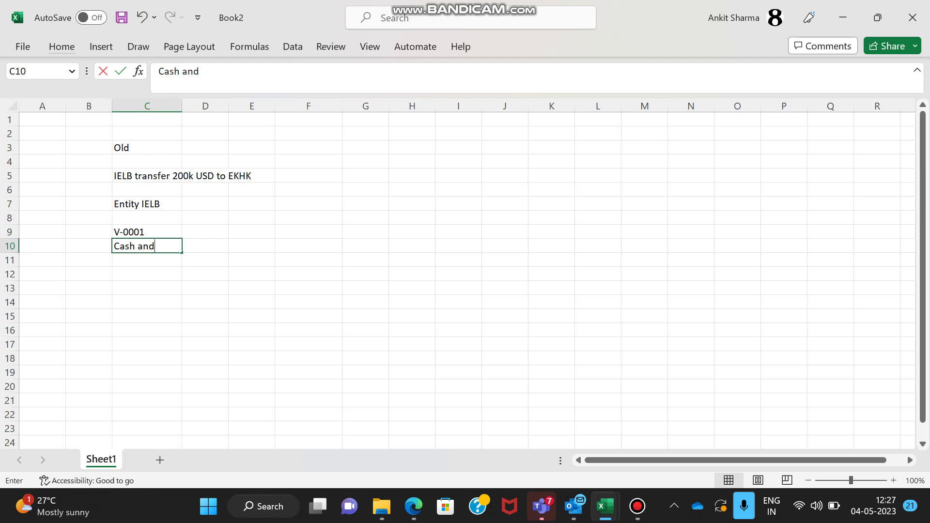
type(" Bank A/c")
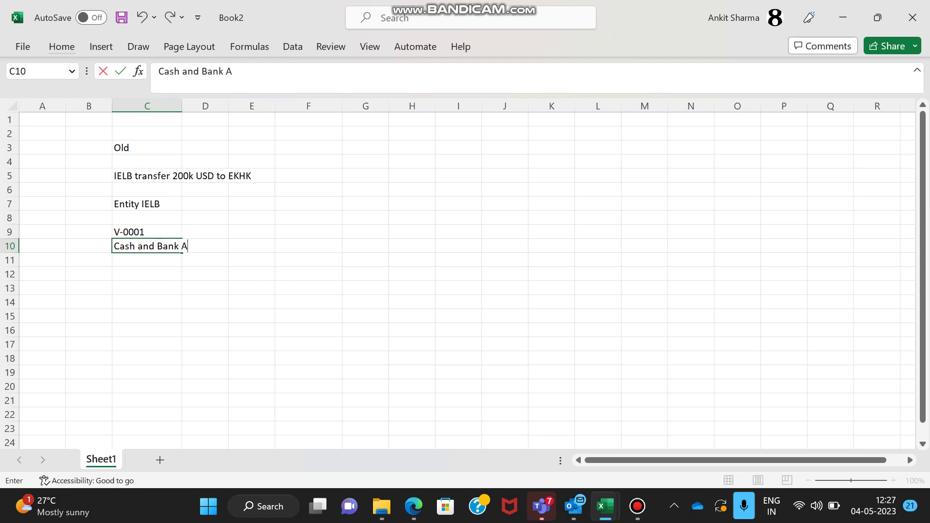
key("Right")
key("Left")
key("alt+h")
key("o")
key("i")
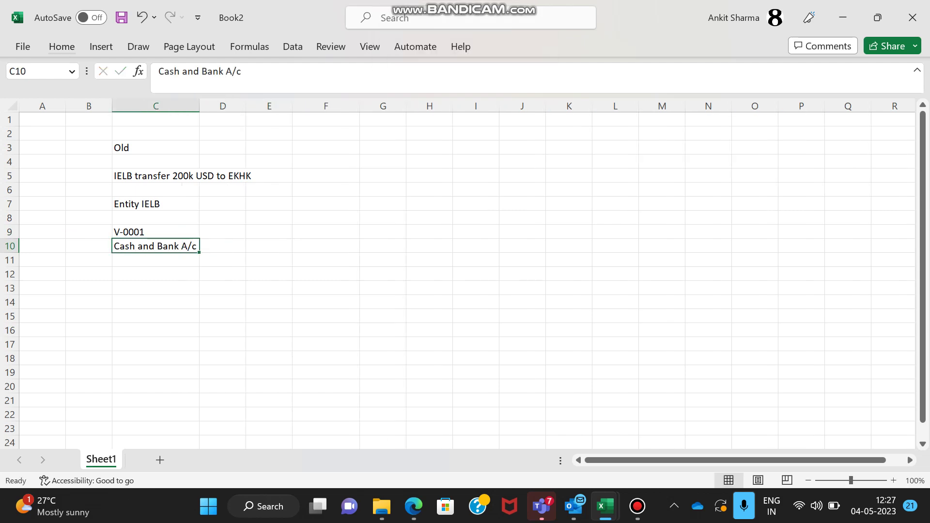
Copy the entity heading from C7 to F7 and edit the copy to read Entity EKHK
key("Up")
key("Up")
key("Up")
key("ctrl+c")
key("Right")
key("Right")
key("Right")
key("Return")
key("F2")
key("ctrl+shift+Left")
type("EKH")
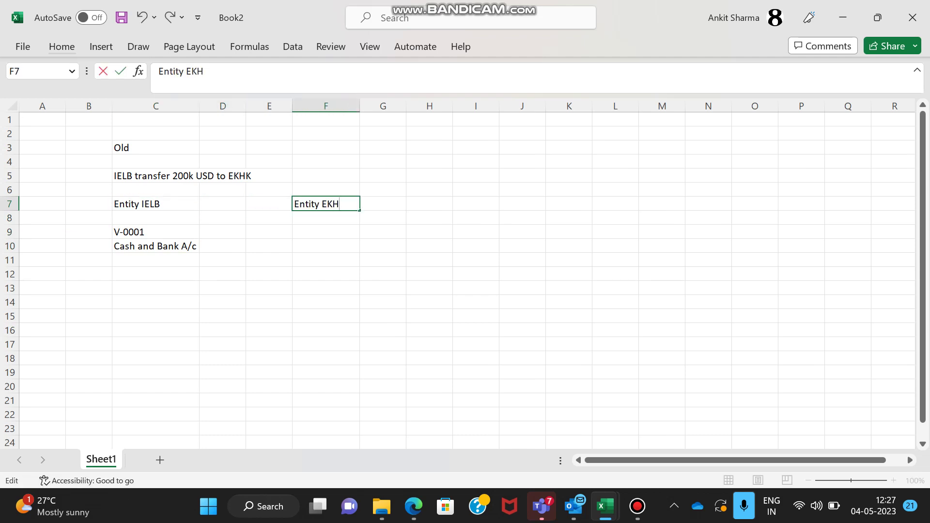
type("K")
key("Return")
key("Return")
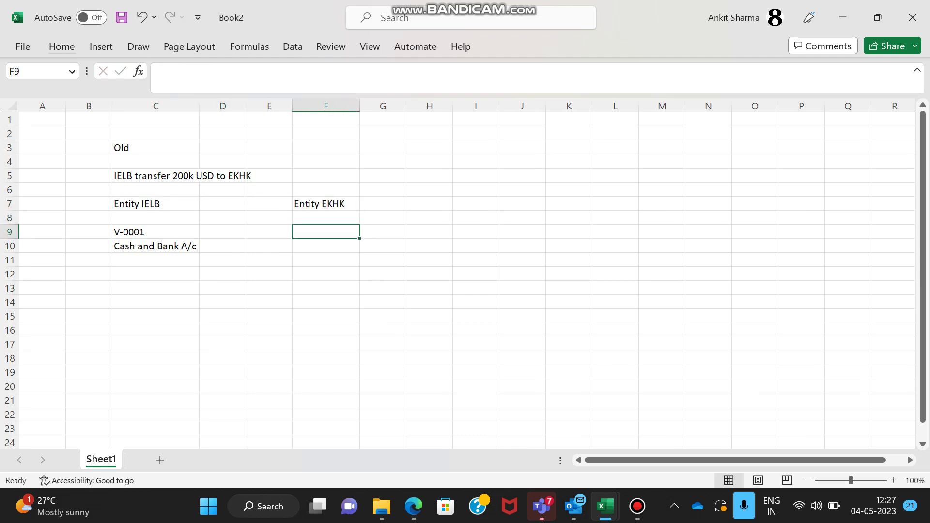
Copy Cash and Bank A/c from C10 to F9 and fit column F to its width
key("Left")
key("Left")
key("Left")
key("Left")
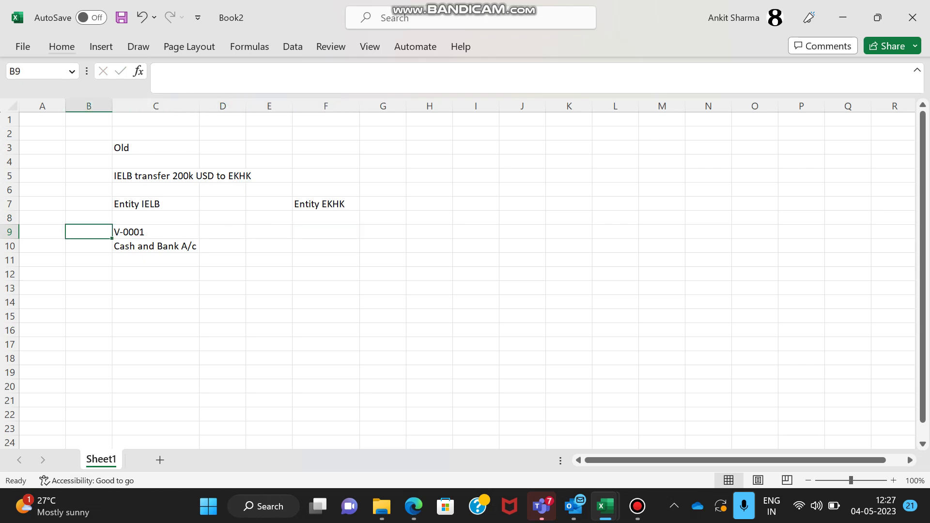
key("Down")
key("Right")
key("ctrl+c")
key("Right")
key("Right")
key("Right")
key("Up")
key("Return")
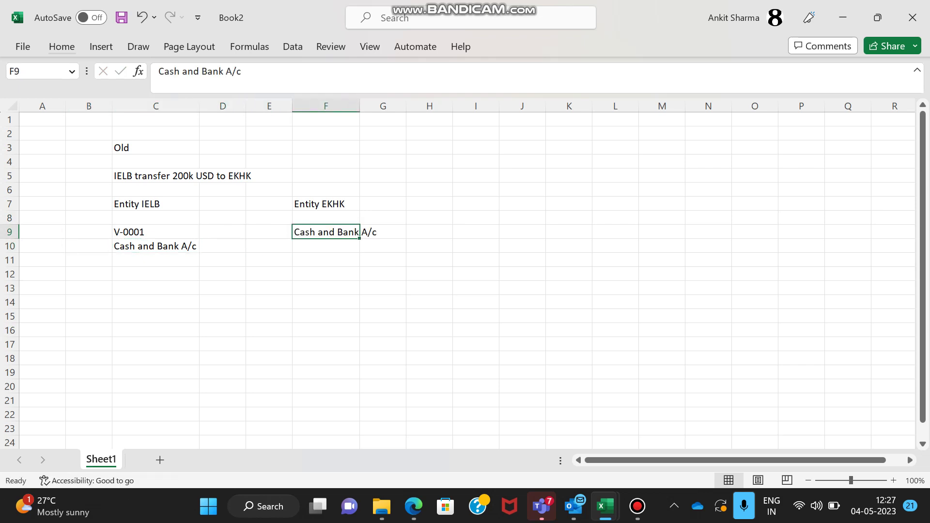
key("alt+e")
key("c")
key("a")
Enter V-0001 of IELB, centred, in F10 below the EKHK cash and bank line
key("Down")
type("V")
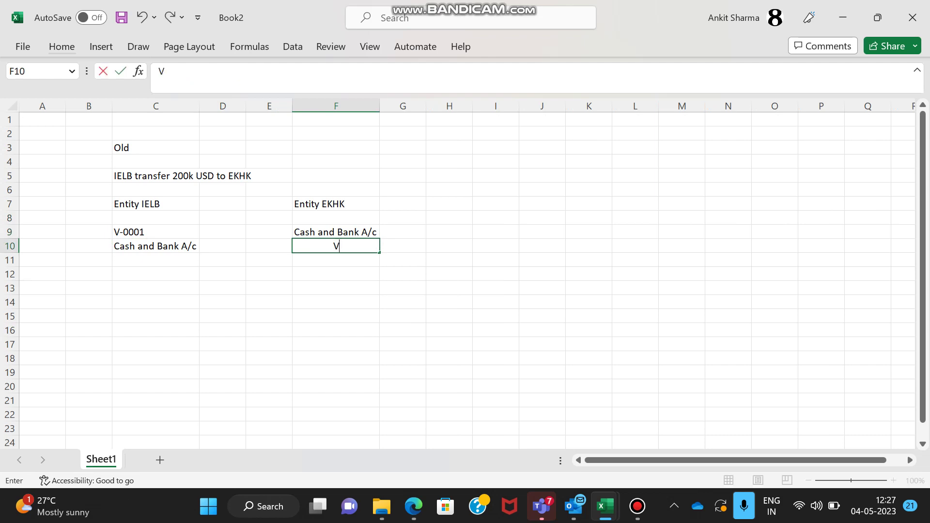
type("-0001 of IELB")
key("Return")
Enter 451001 in B9, beside the V-0001 line of Entity IELB
key("Left")
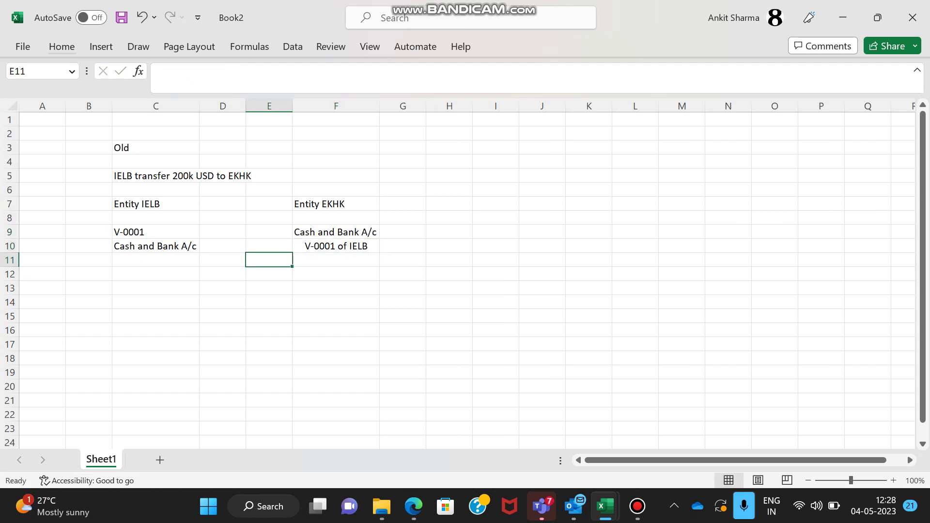
key("Left")
key("Left")
key("Left")
key("Up")
key("Up")
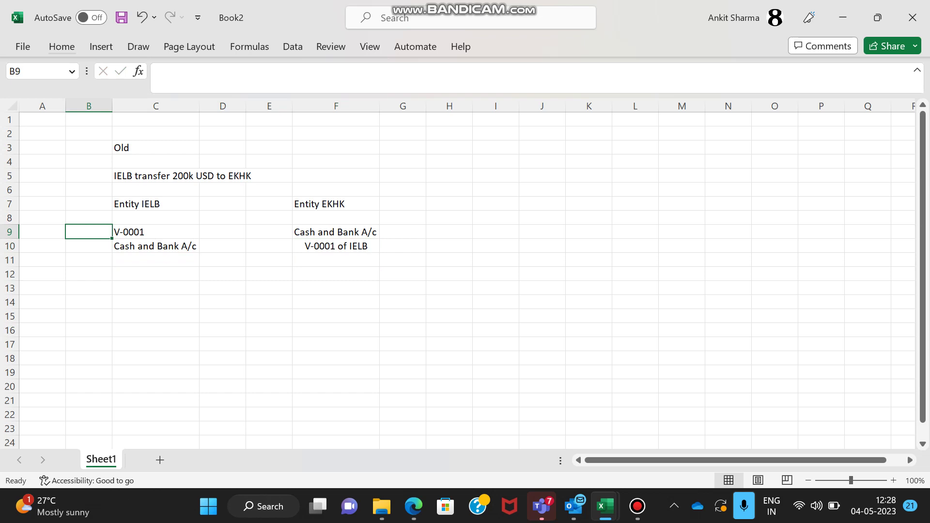
key("Right")
key("Left")
type("45")
type("0000")
key("BackSpace")
type("1")
key("Return")
left_click(100, 232)
key("ctrl+c")
double_click(100, 232)
key("BackSpace")
type("1")
key("Return")
Copy 451001 from B9 to G10, beside the V-0001 of IELB line
key("Up")
key("ctrl+c")
key("Right")
key("Right")
key("Right")
key("Right")
key("Right")
key("Down")
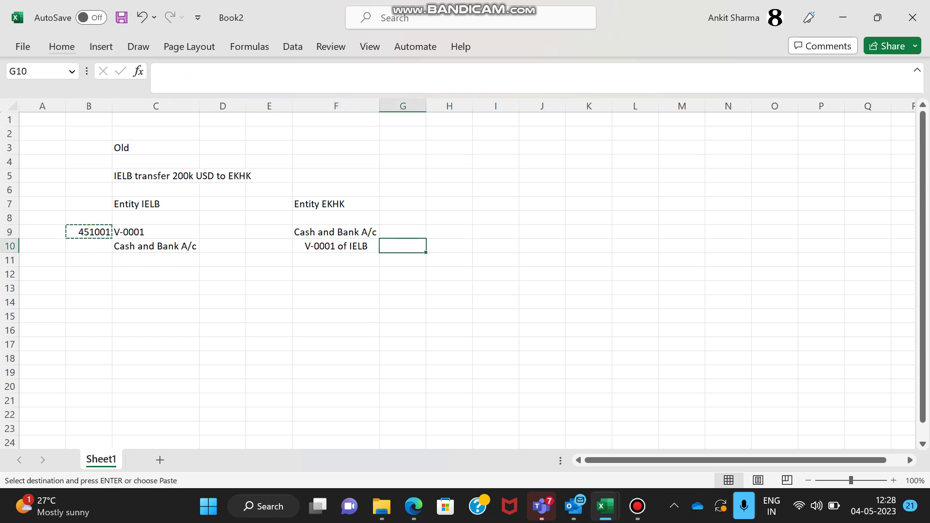
key("Return")
Enter the heading New in C14, below the old entries
key("Left")
key("Left")
key("Left")
key("Left")
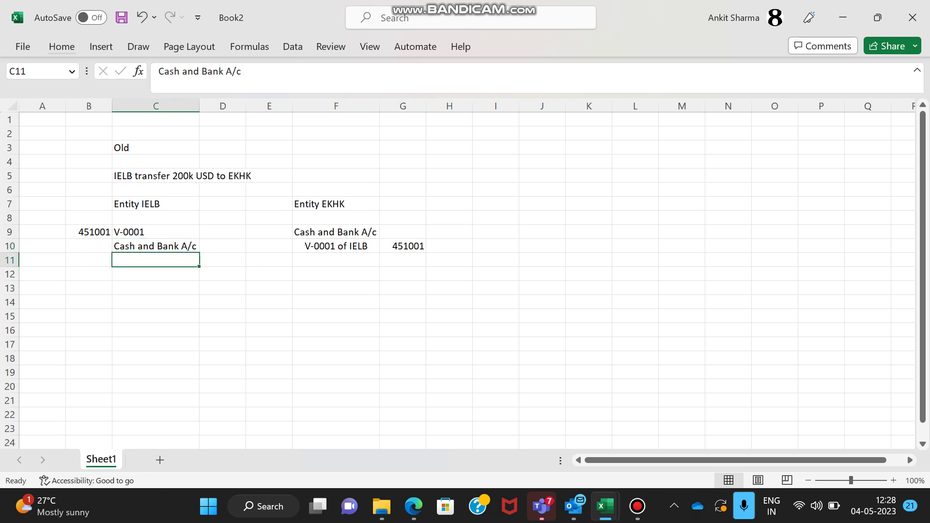
key("Down")
key("Down")
key("Down")
key("Down")
key("Down")
key("Down")
key("Up")
key("Up")
type("new")
key("Escape")
type("New")
key("Return")
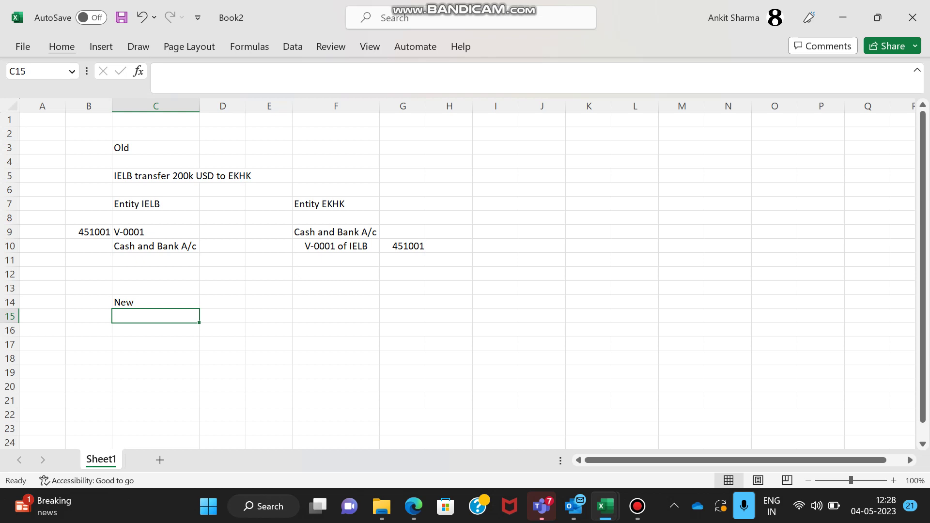
Examine the two entity headings of the old process and the voucher lines below each of them
key("Down")
key("Down")
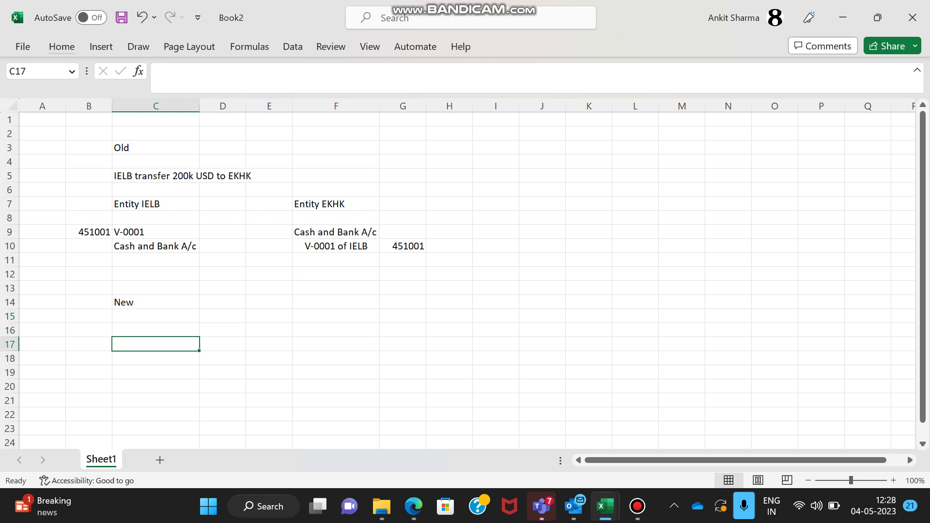
left_click(155, 204)
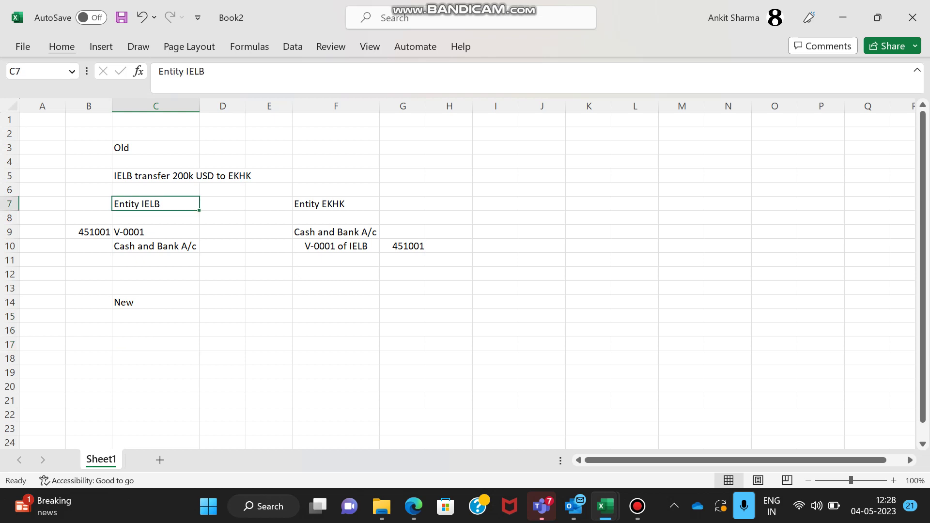
left_click(336, 204, "ctrl")
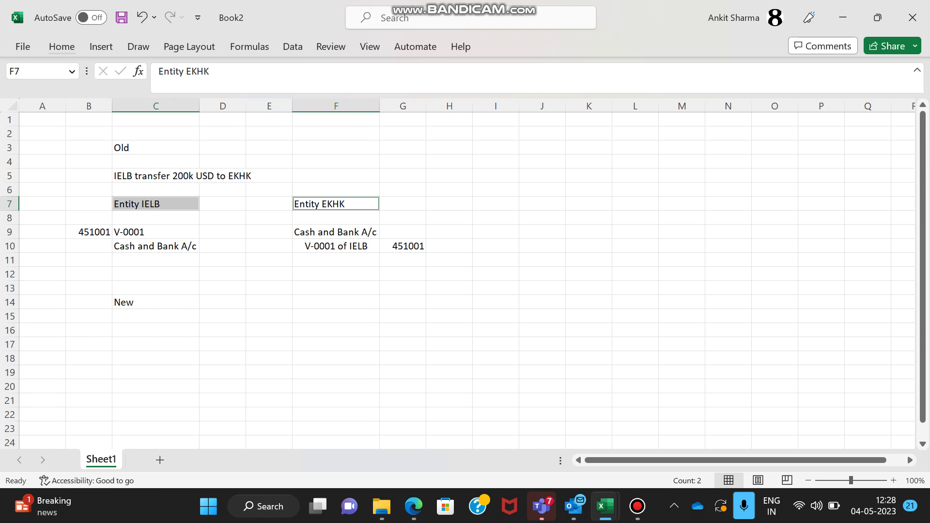
left_click(155, 232)
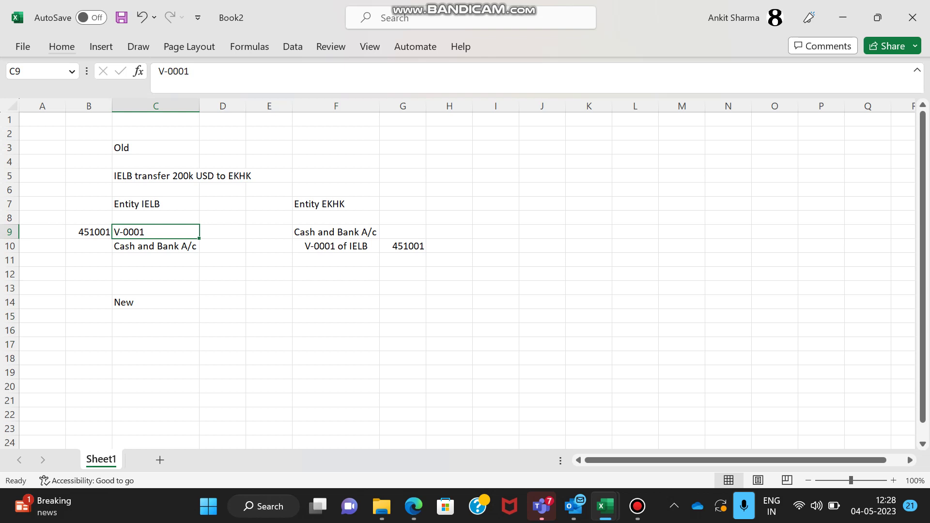
left_click(155, 246, "ctrl")
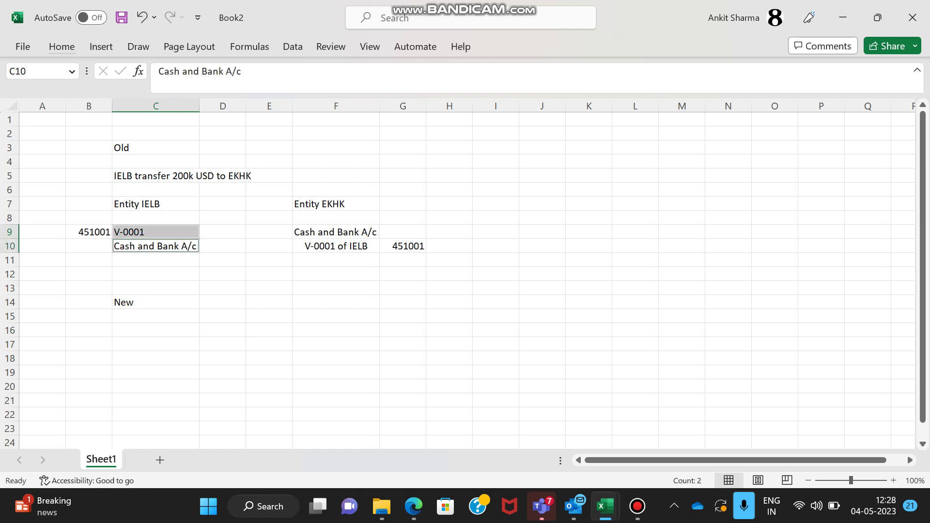
left_click(335, 232)
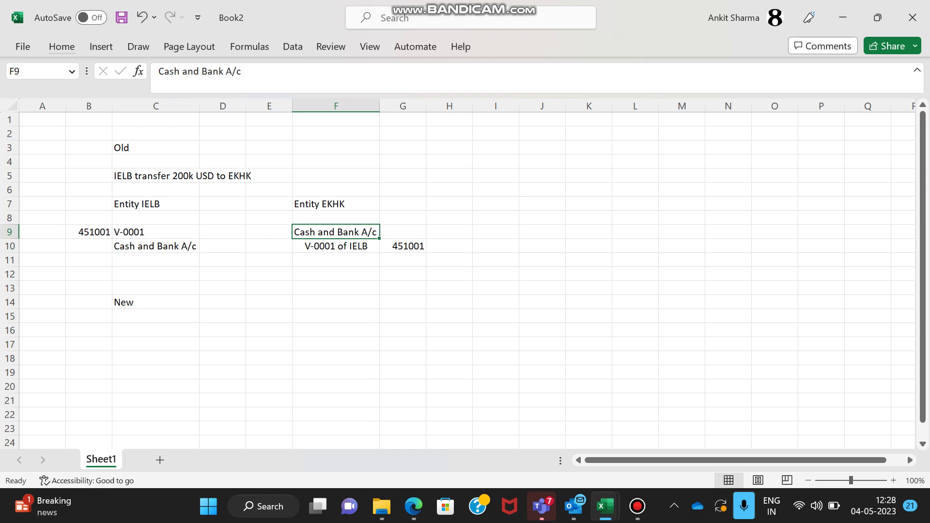
key("shift+Down")
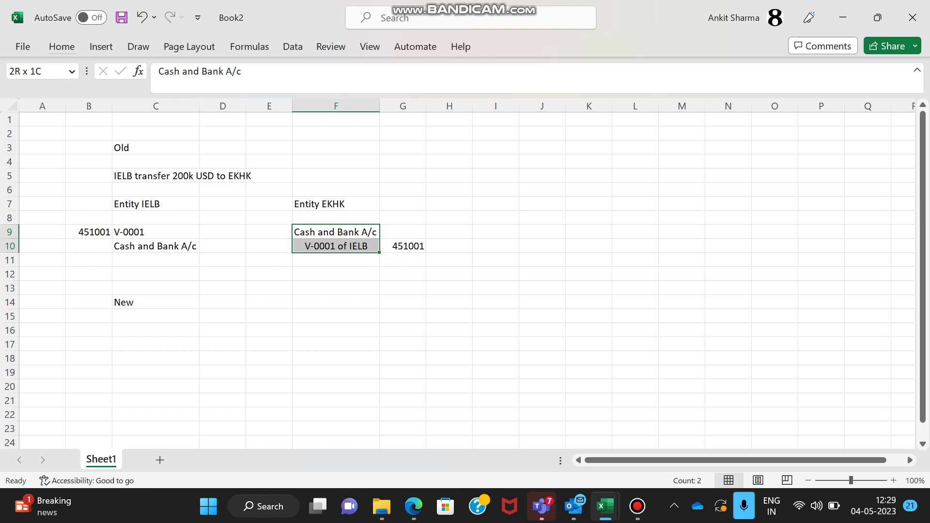
Enter Entity IELB in C16 under the New heading
left_click(156, 316)
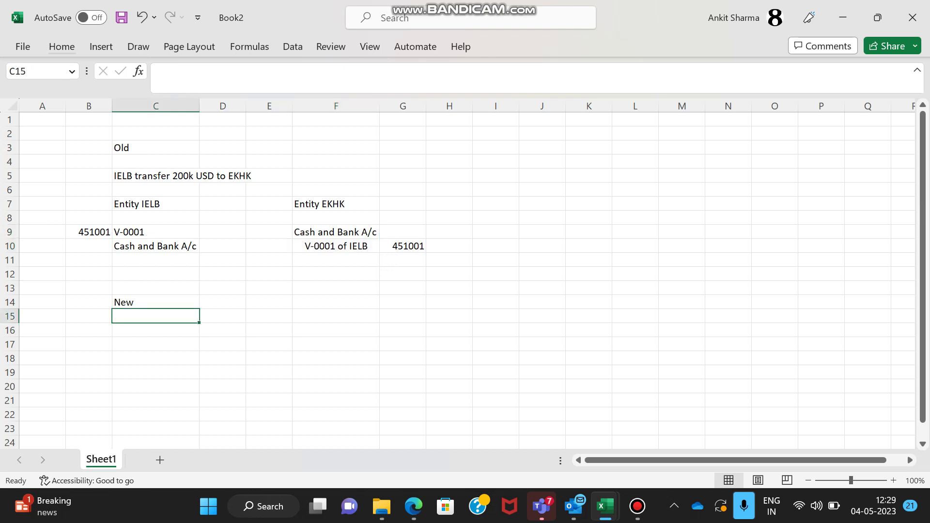
left_click(155, 330)
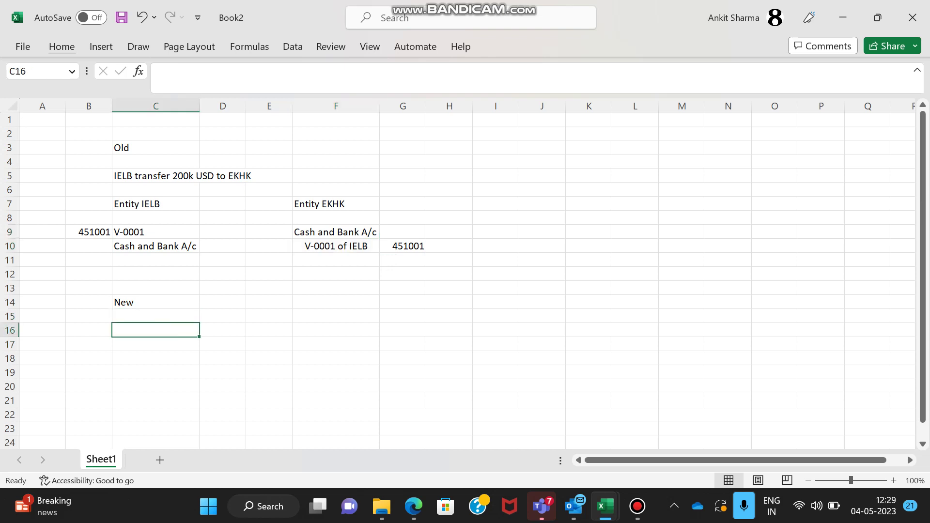
type("Entity IEL")
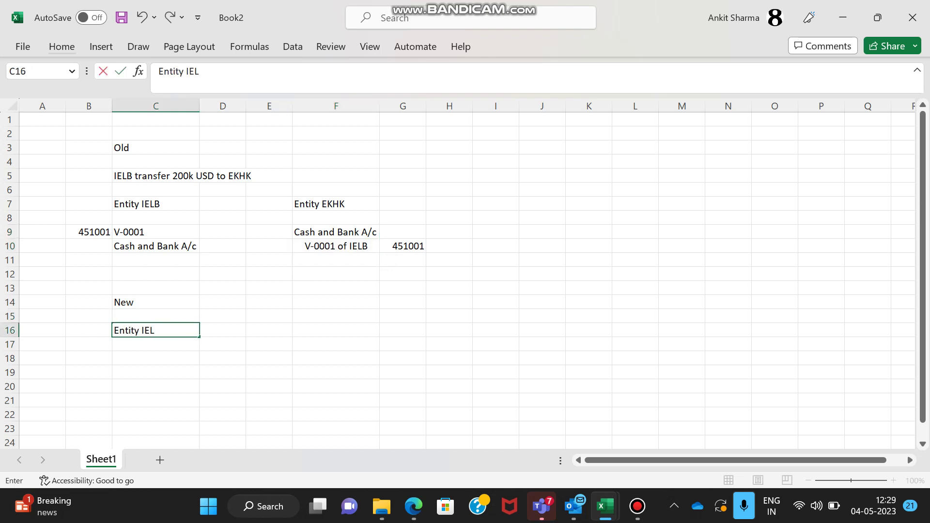
type("B")
key("Return")
Enter Cash and Bank of IELB in C18 with Cr beside it in D18
key("Left")
key("Down")
key("Right")
type("Cash and ")
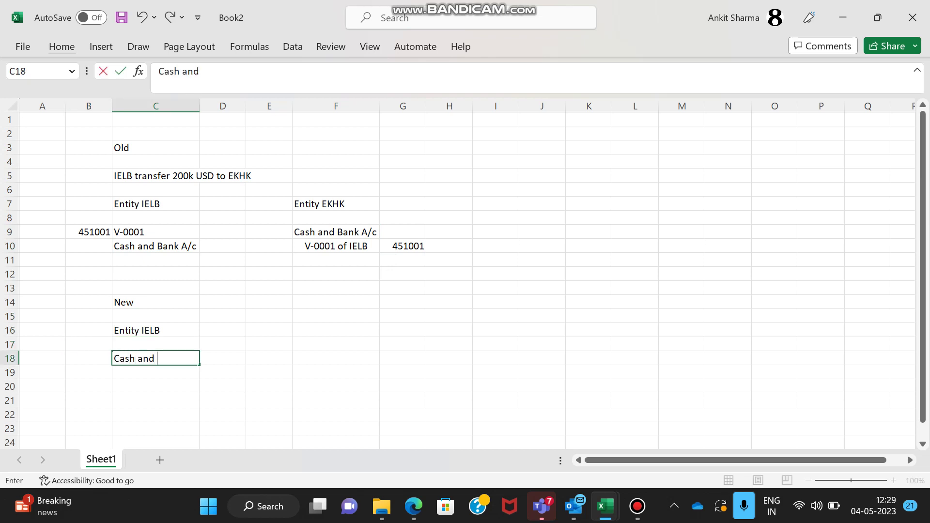
type("Bank")
key("Right")
type("Cr")
key("Left")
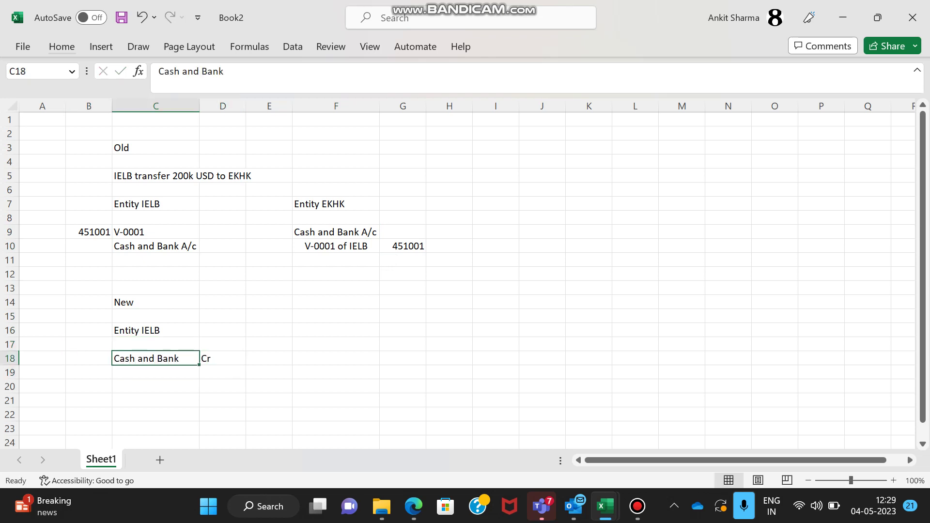
key("F2")
type("of IELB")
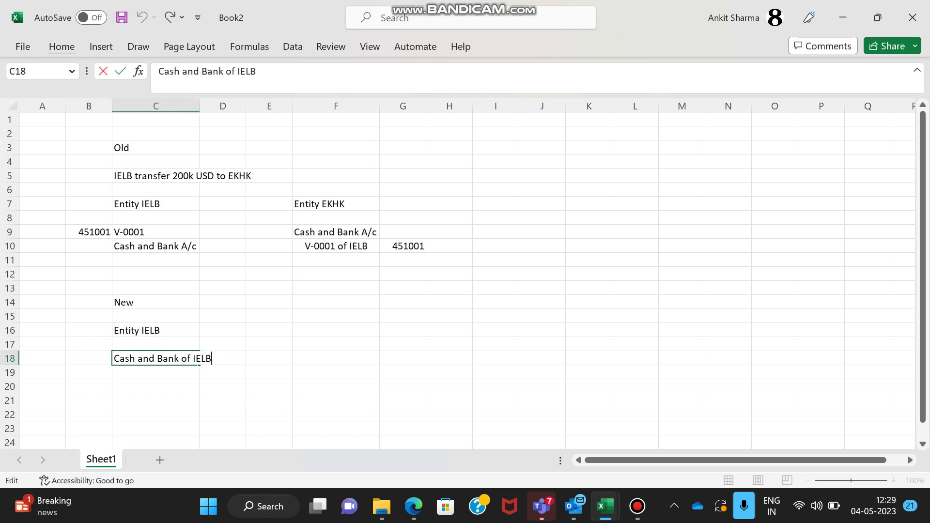
key("Return")
Enter Cash and Bank of EKHK in C19 with Dr beside it in D19
type("Cash and Ba")
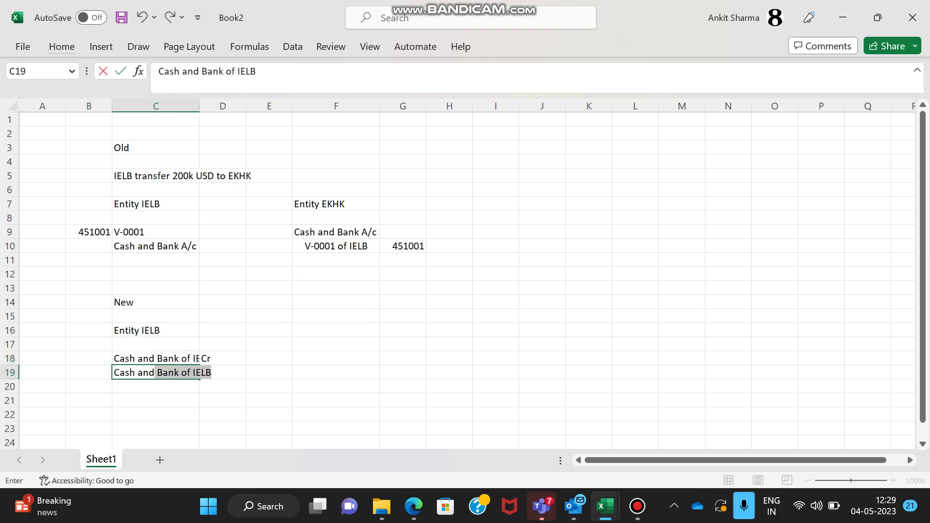
type("nk of EH")
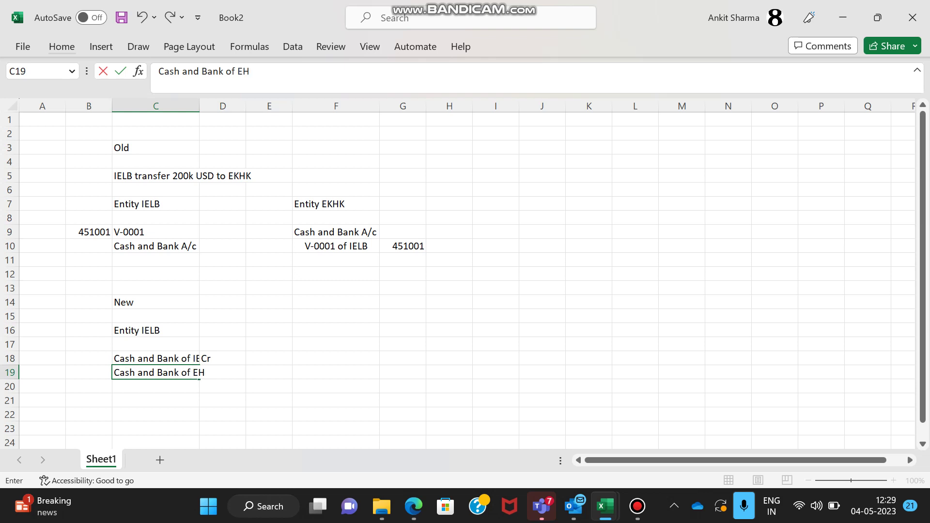
key("BackSpace")
type("KHK")
key("Tab")
type("Dr")
key("Return")
Fit the width of column C to the two new cash and bank lines in C18:C19
key("Up")
key("shift+Up")
key("alt+o")
key("c")
key("a")
key("Up")
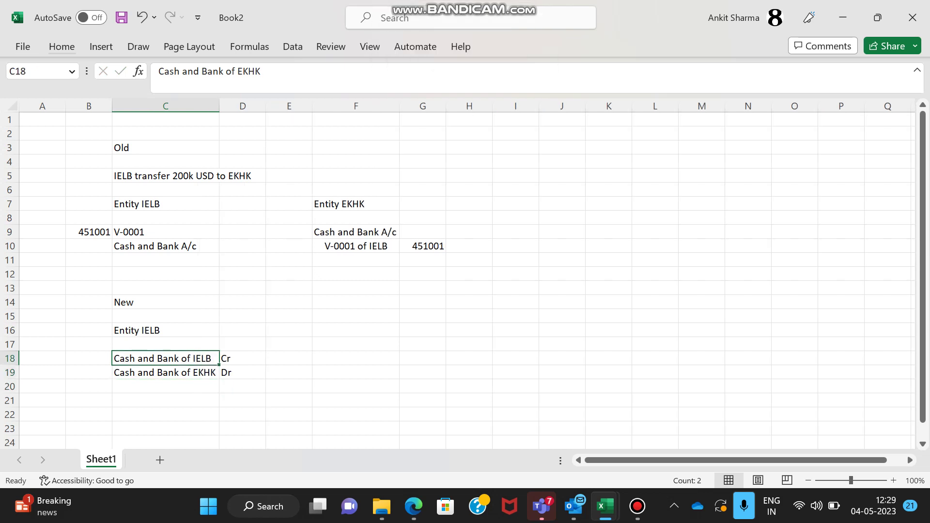
key("shift+space")
key("shift+Down")
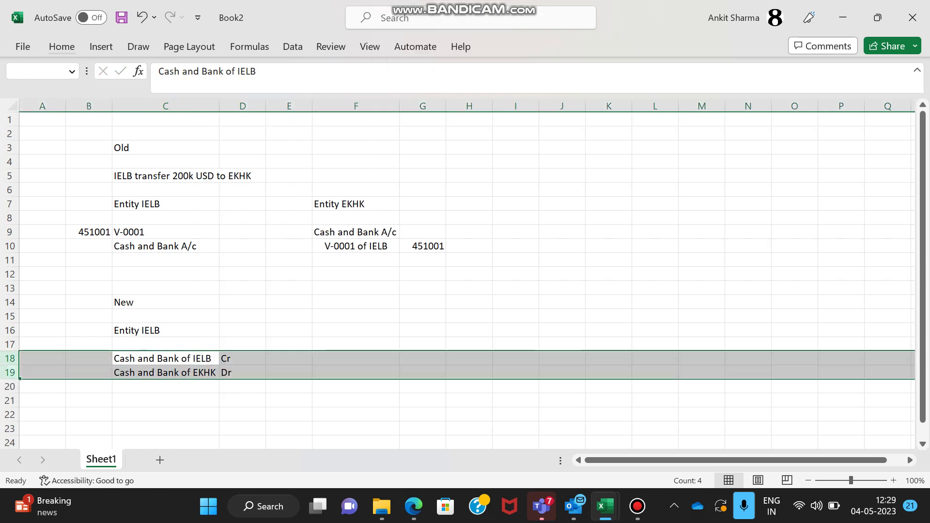
key("Down")
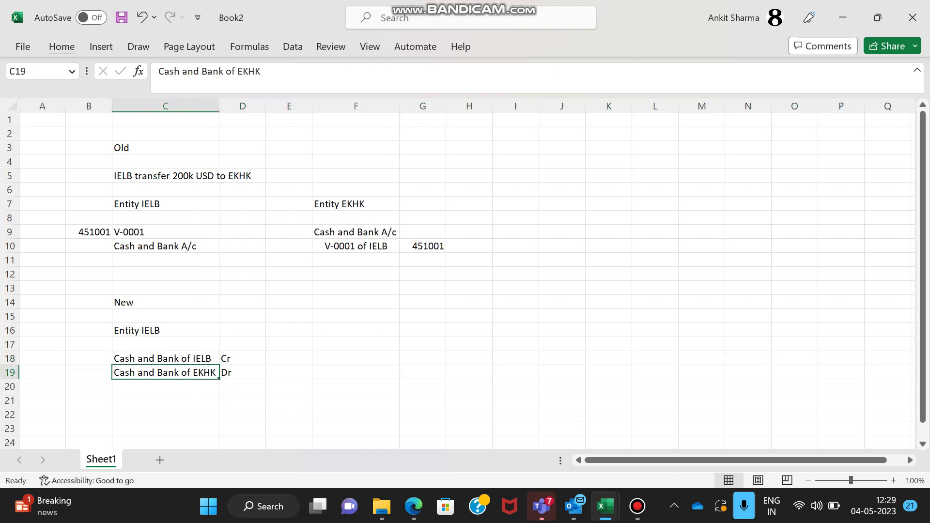
key("Up")
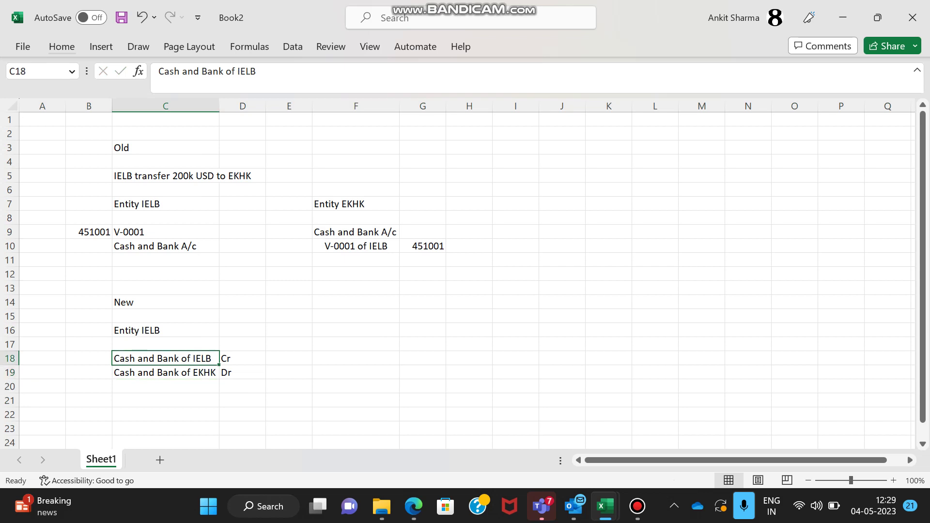
key("shift+space")
key("shift+Down")
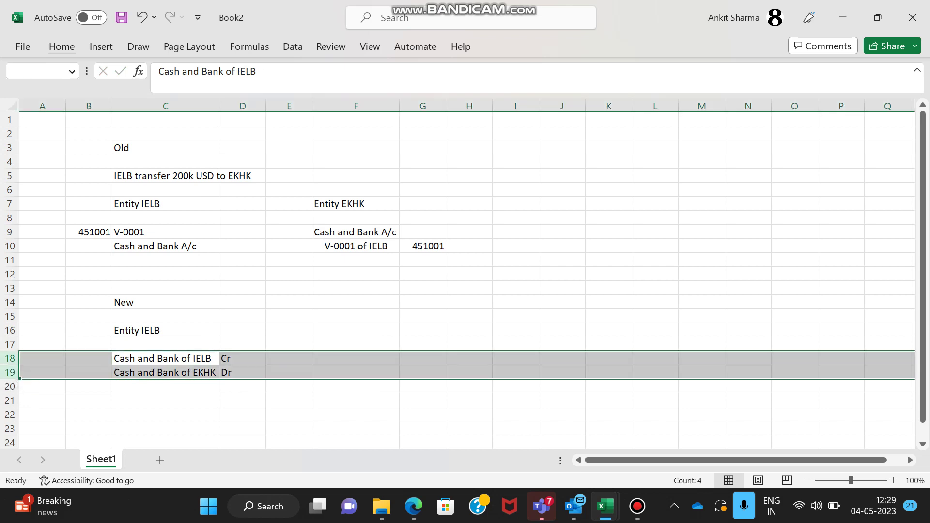
key("Up")
key("Up")
key("Left")
key("Right")
key("Down")
key("Down")
key("shift+Down")
key("shift+space")
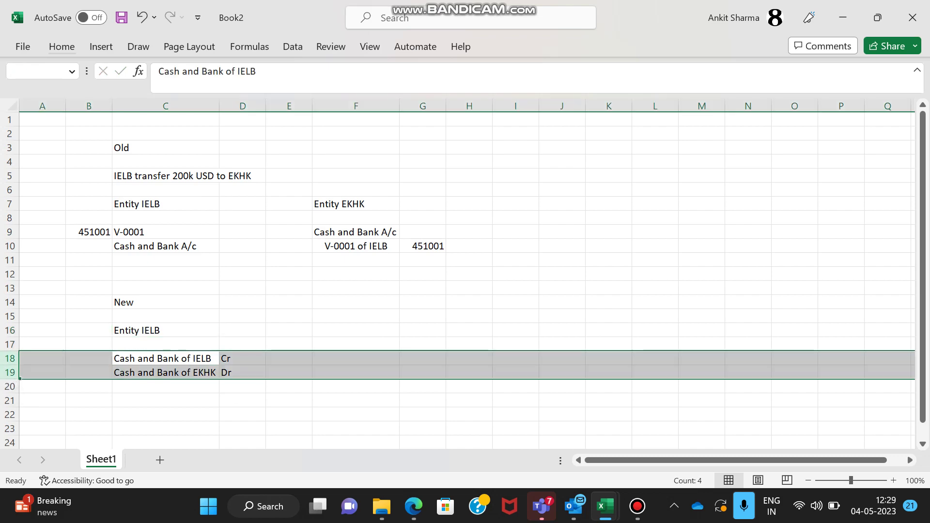
key("Down")
key("Up")
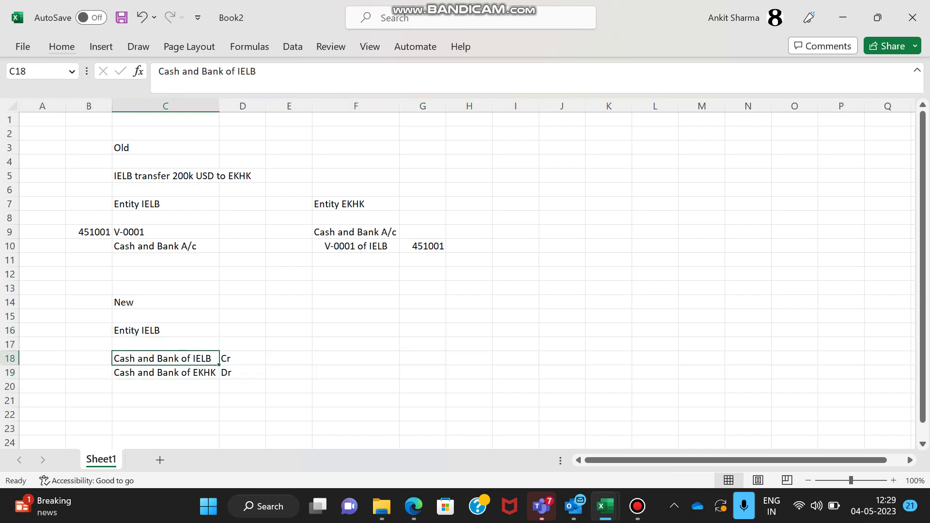
Switch to Finance and Operations and check the journal name on the posted IELB journal voucher
key("alt+Tab")
key("alt+Tab")
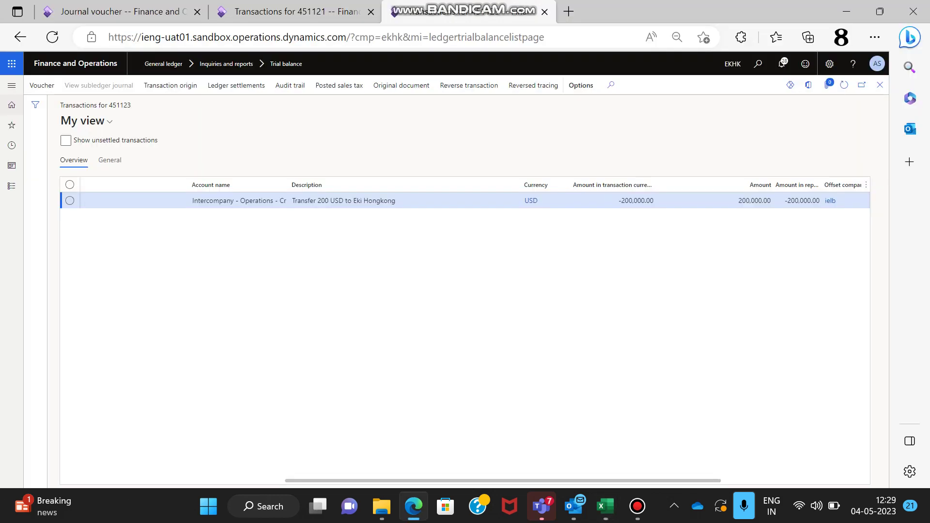
left_click(121, 12)
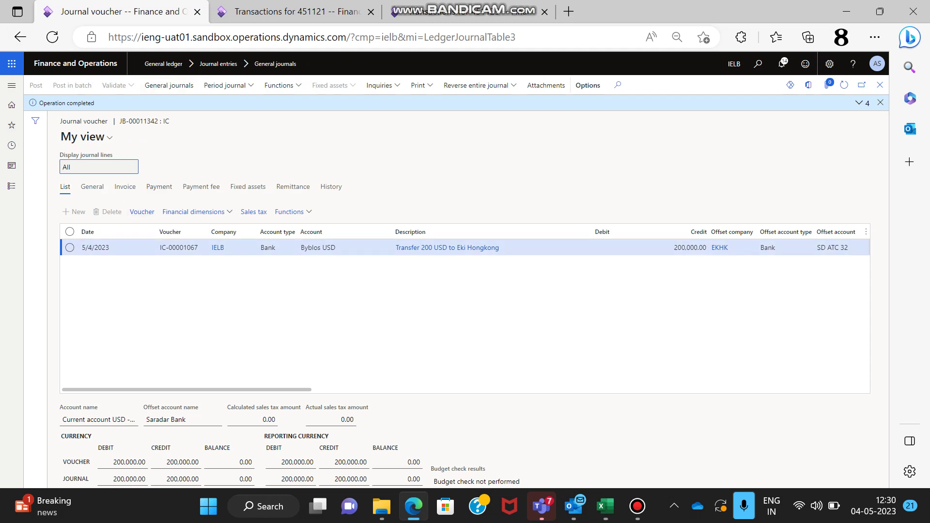
left_click_drag(169, 121, 159, 121)
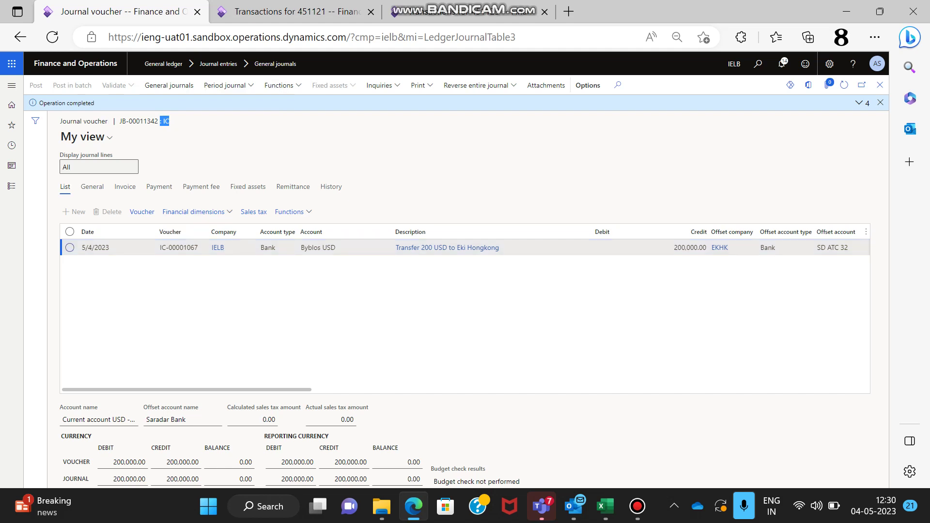
key("alt+Tab")
key("alt+Tab")
key("alt+Tab")
key("alt+Tab")
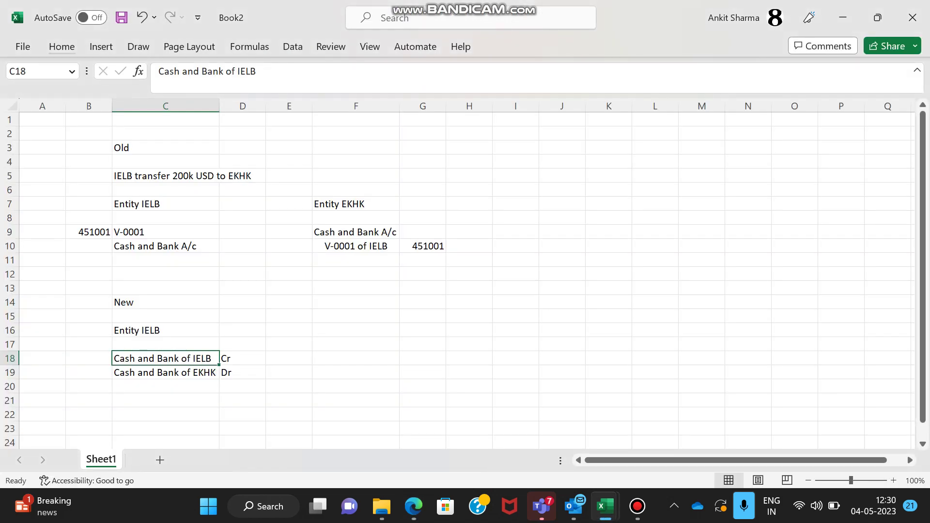
key("alt+Tab")
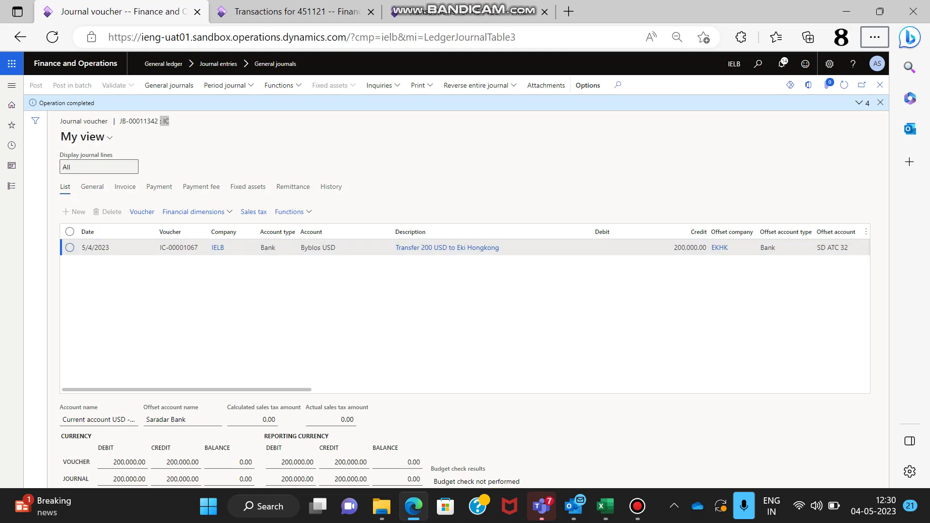
Examine the voucher line's bank account, credit amount, offset company EKHK, offset account and currency
mouse_move(345, 247)
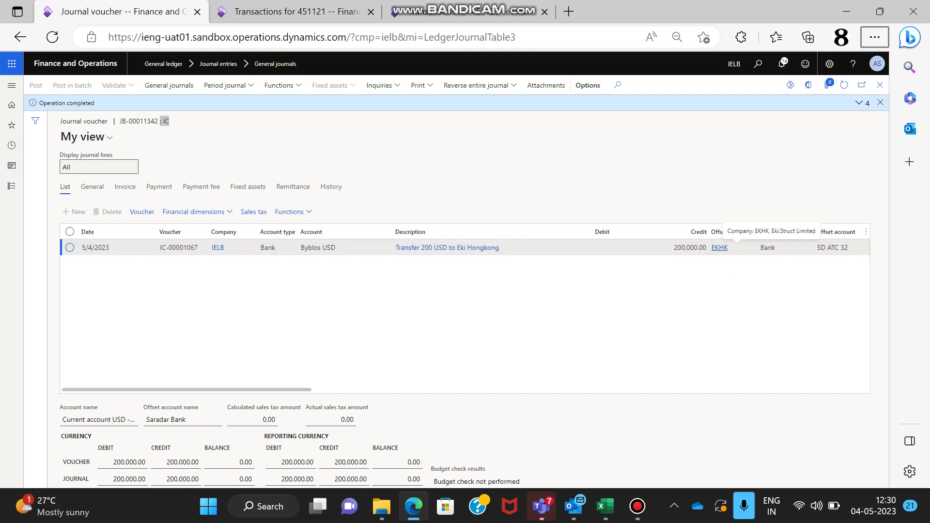
scroll(719, 248, "right", 3)
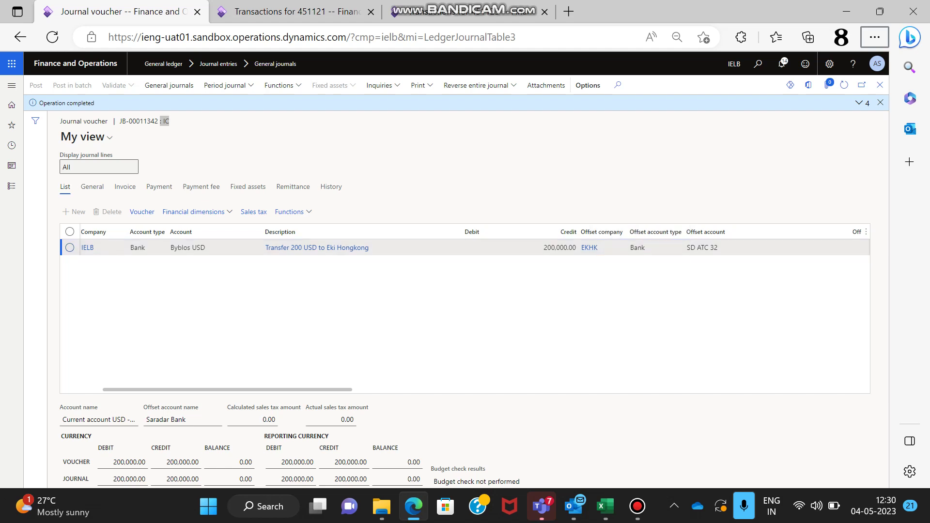
left_click(701, 248)
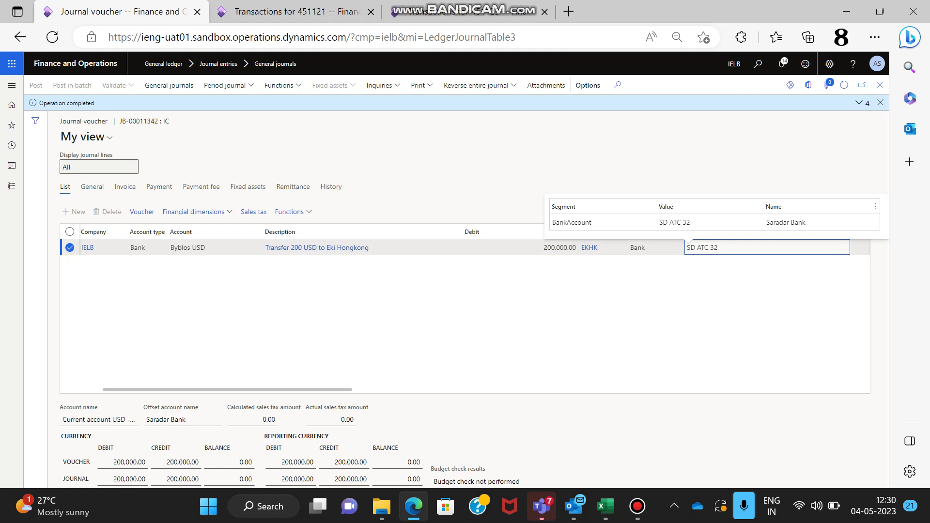
left_click_drag(718, 247, 686, 248)
scroll(463, 248, "right", 8)
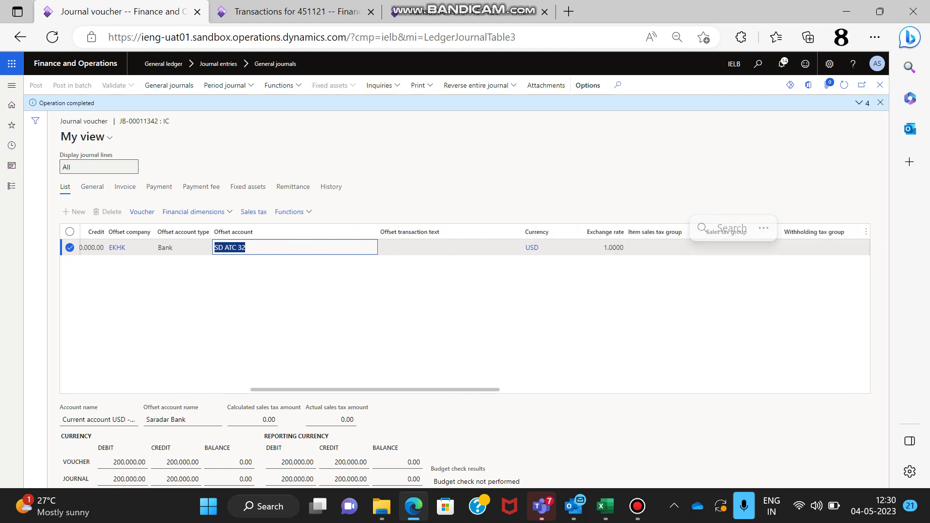
scroll(465, 309, "left", 10)
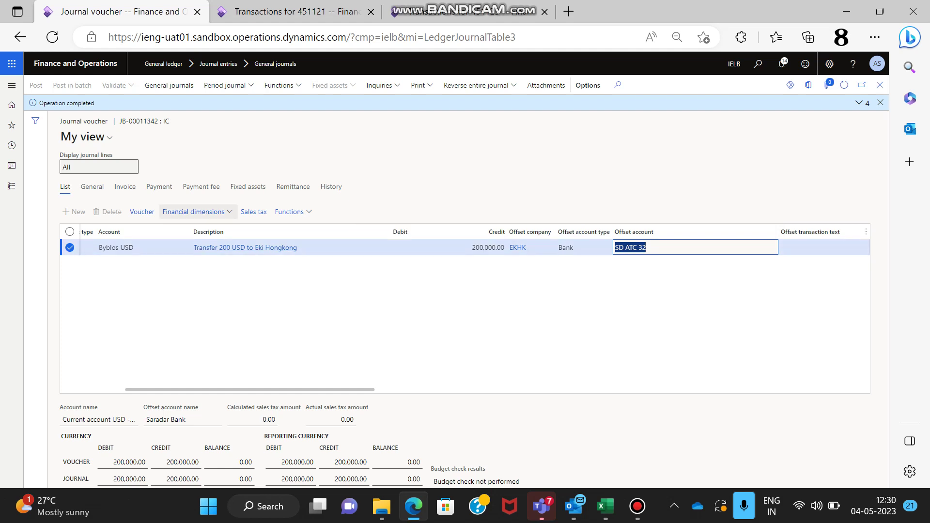
View the voucher line's account financial dimensions for IELB and close them
left_click(194, 211)
left_click(198, 226)
left_click(198, 212)
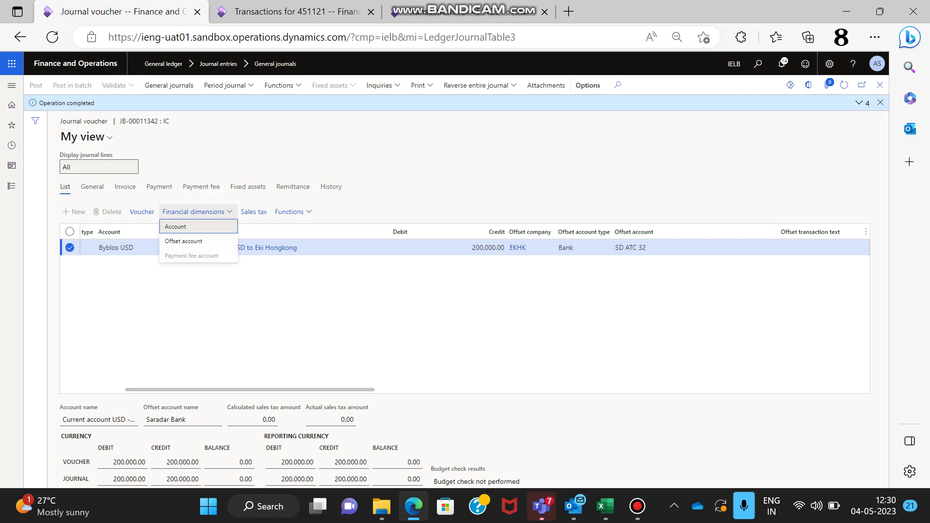
left_click(198, 226)
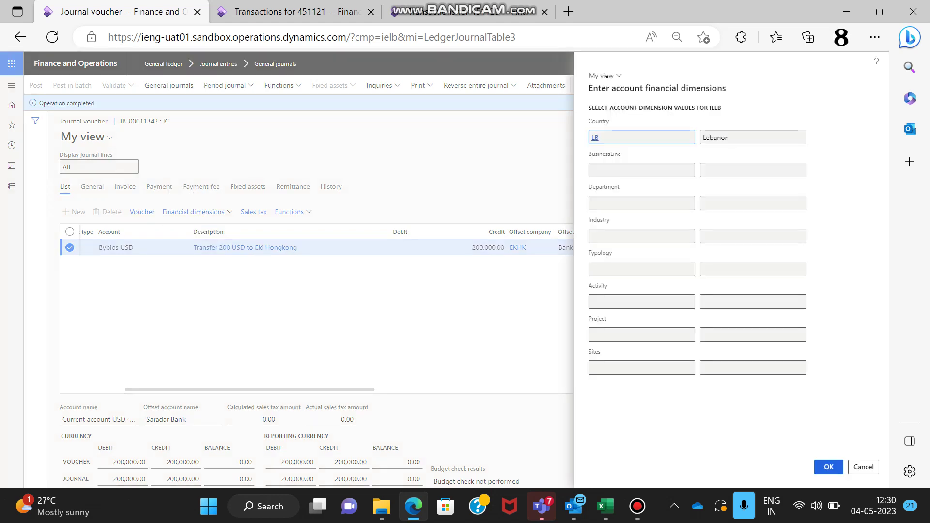
left_click(827, 466)
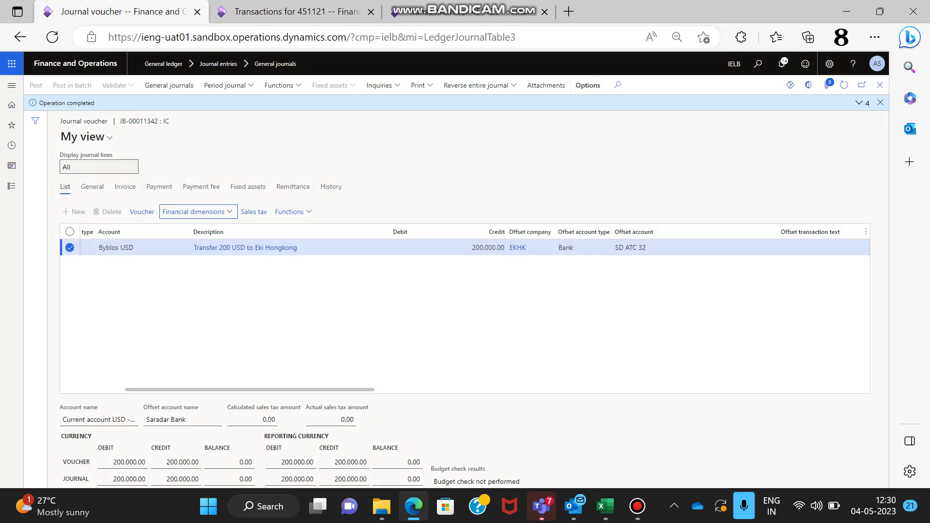
View the voucher line's offset account financial dimensions for EKHK and close them
key("Return")
key("Down")
key("Return")
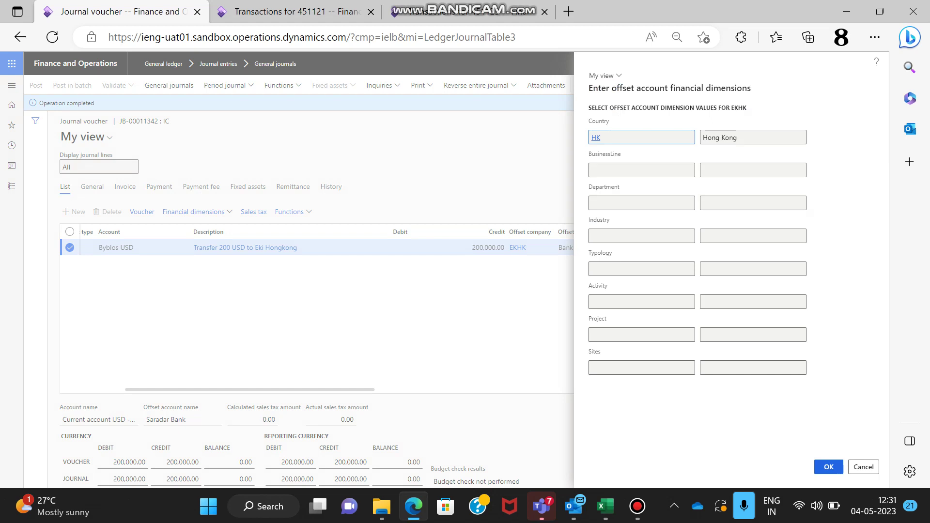
left_click(829, 467)
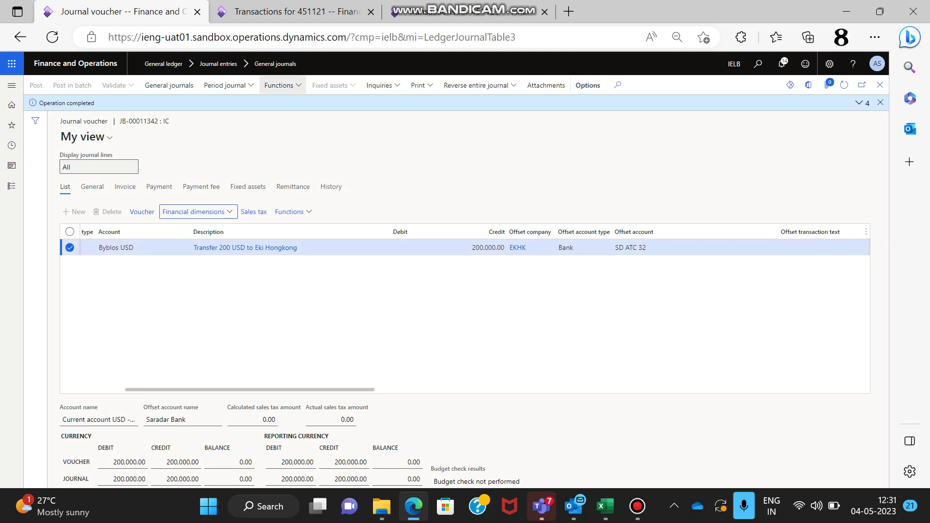
Go back from the IELB transactions for 451121 to the IELB trial balance
left_click(291, 12)
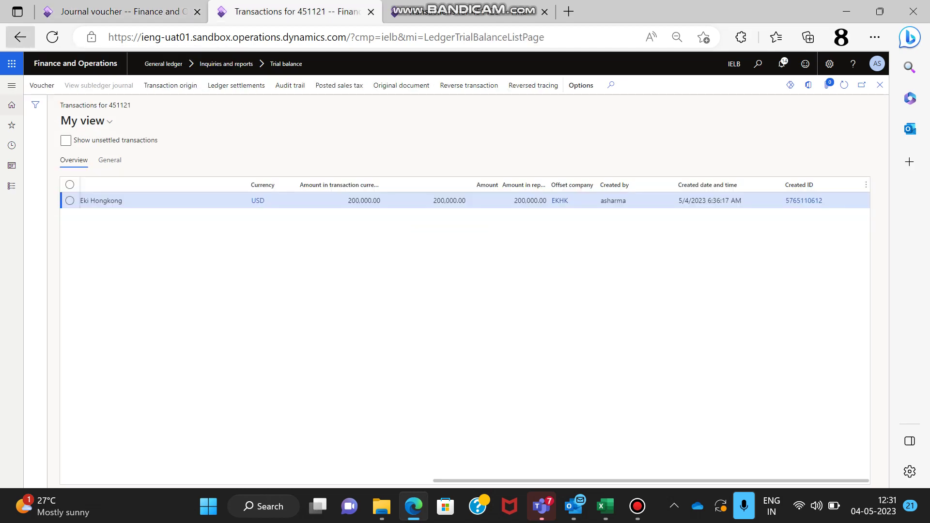
left_click(19, 37)
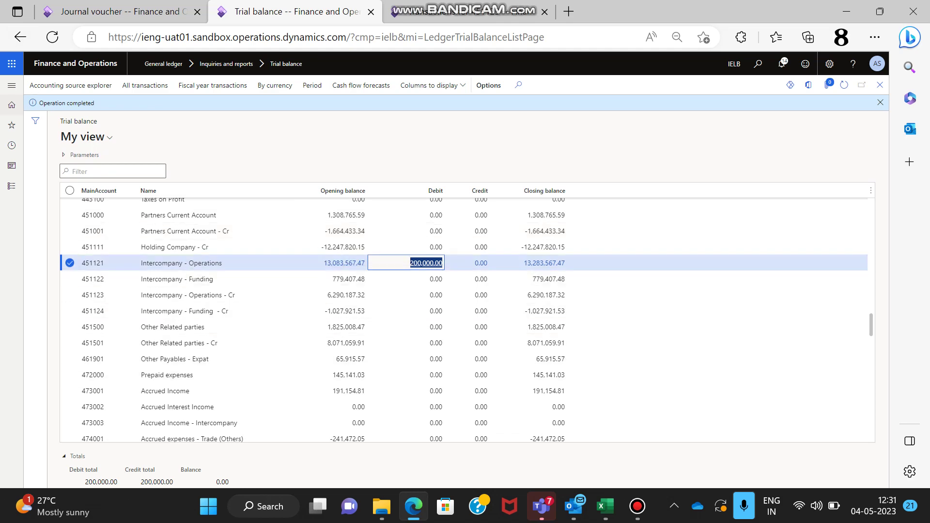
Switch to the Book2 workbook in Excel and enter 451001 in C22 with Dr beside it in D22
key("alt+Tab")
key("alt+Tab")
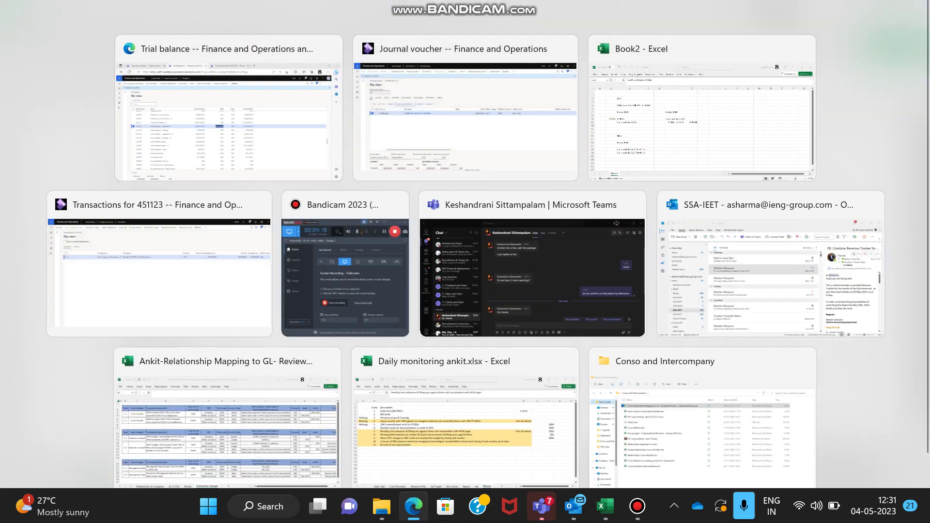
key("Down")
key("Down")
key("Down")
key("Left")
key("Down")
key("Up")
key("Down")
key("Right")
key("Up")
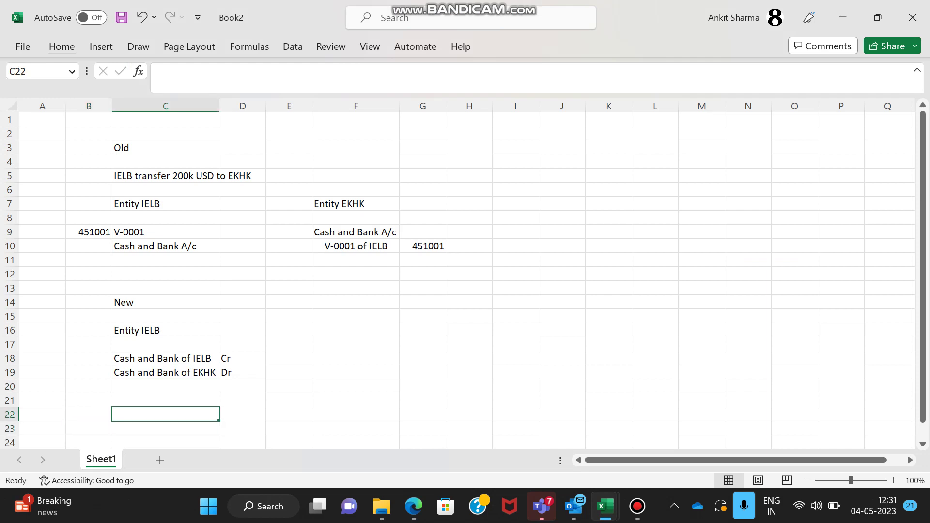
type("451001")
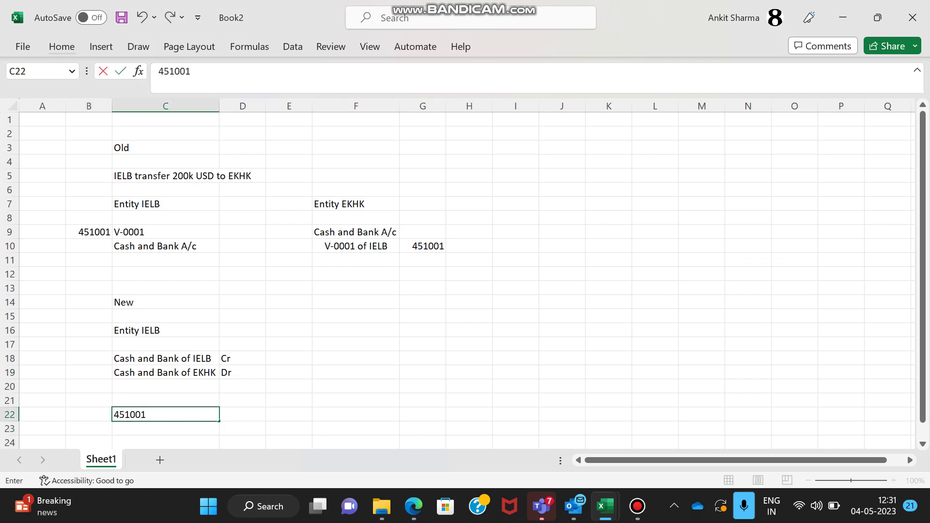
key("Return")
key("Up")
key("Right")
type("Dr")
key("Return")
Enter Cash and Bank in C23 with Cr beside it in D23
key("Left")
type("Cash and Bank")
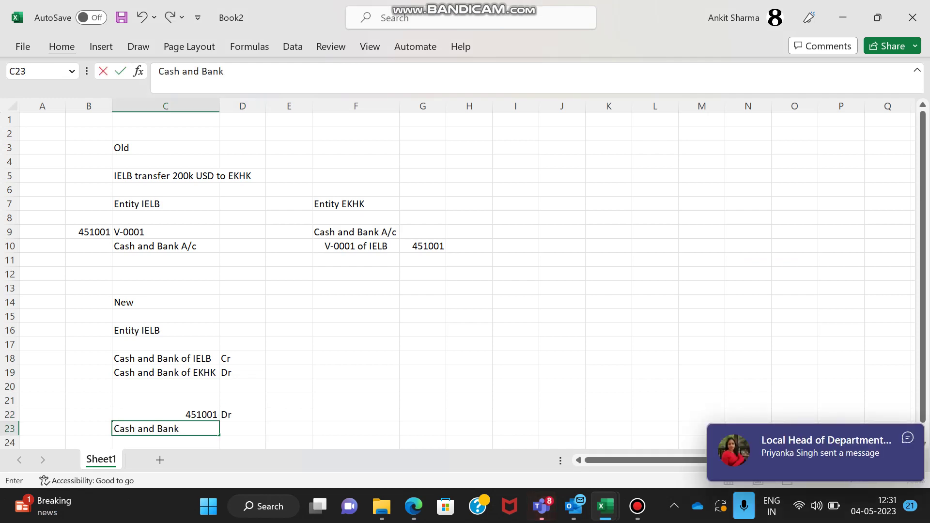
key("Tab")
type("Cr")
key("Return")
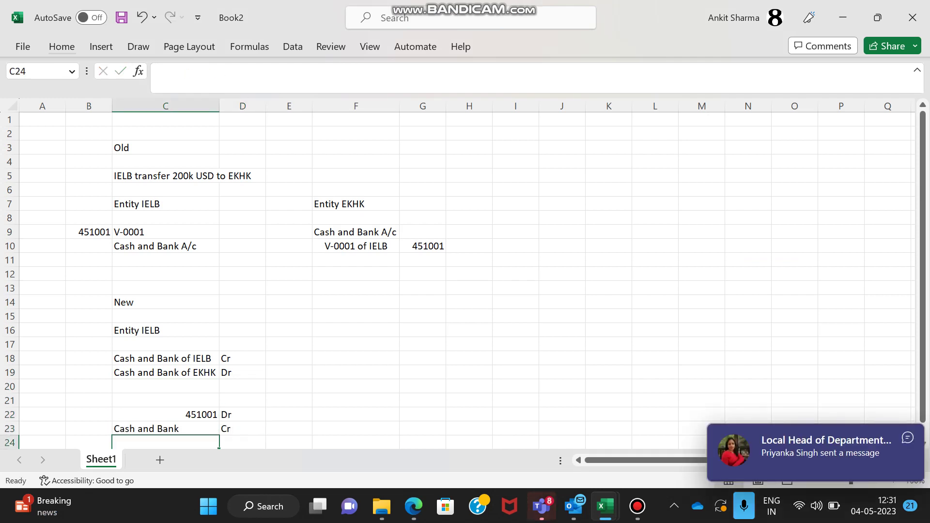
key("Up")
Copy main account 451121 (Intercompany - Operations) from the IELB trial balance in Finance and Operations into C22 of the Excel sheet
key("alt+Tab")
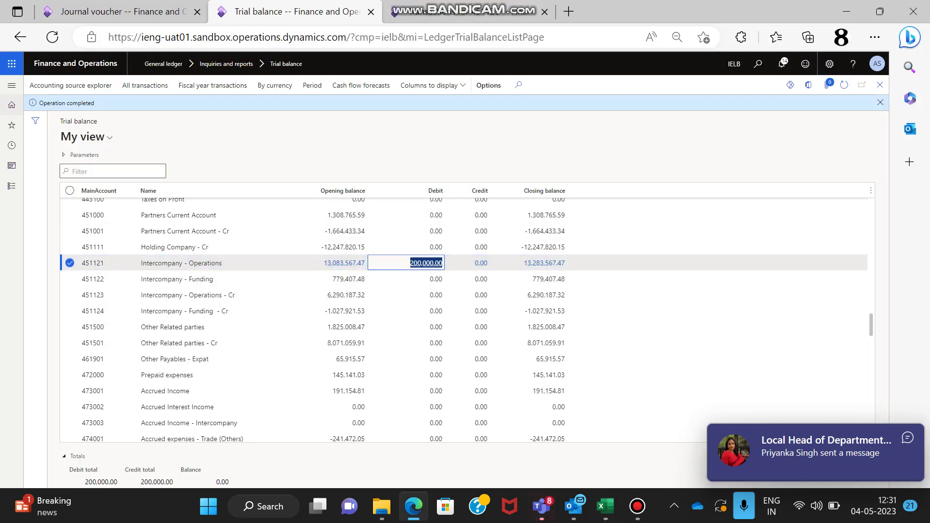
key("alt+Tab")
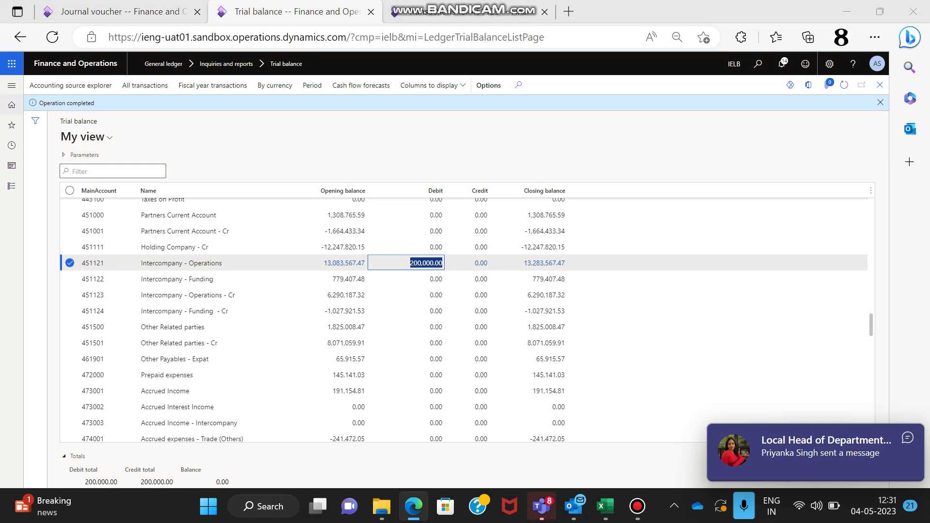
key("alt+Tab")
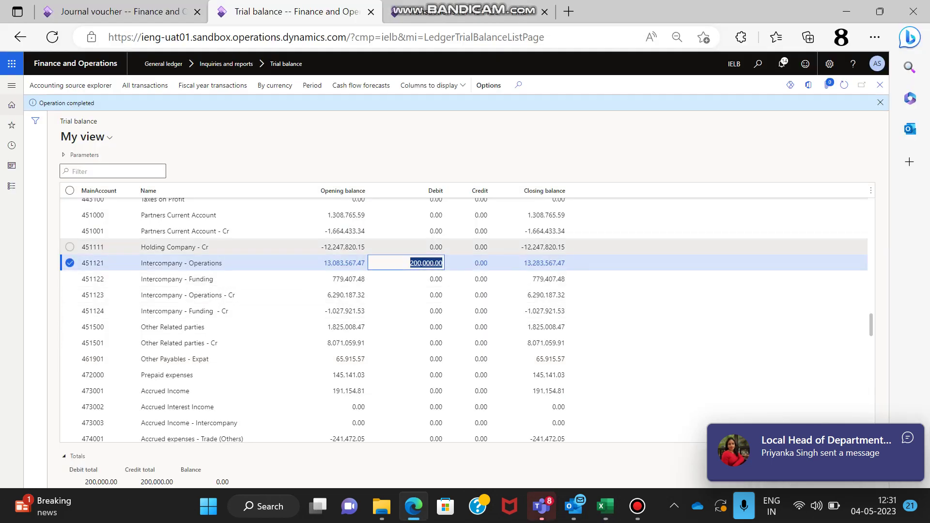
left_click(93, 263)
key("ctrl+c")
key("alt+Tab")
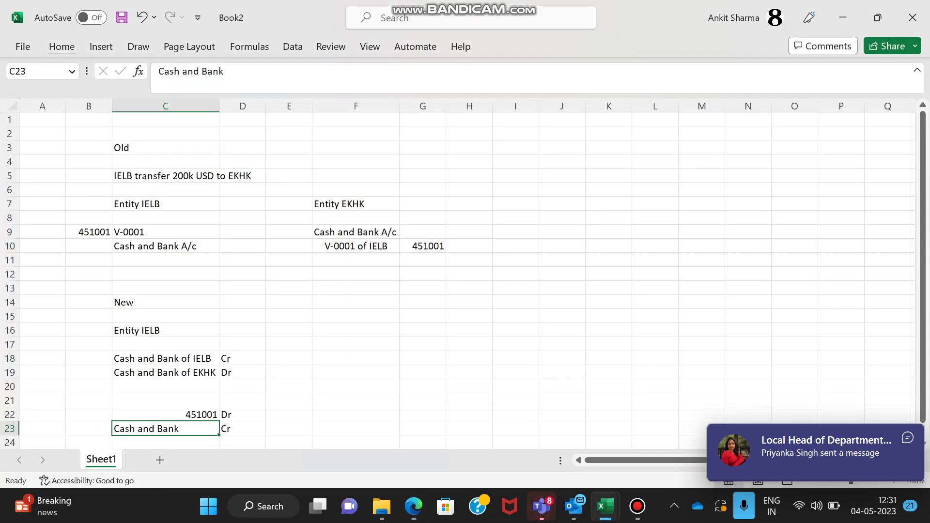
left_click(165, 414)
key("ctrl+v")
key("Right")
key("Left")
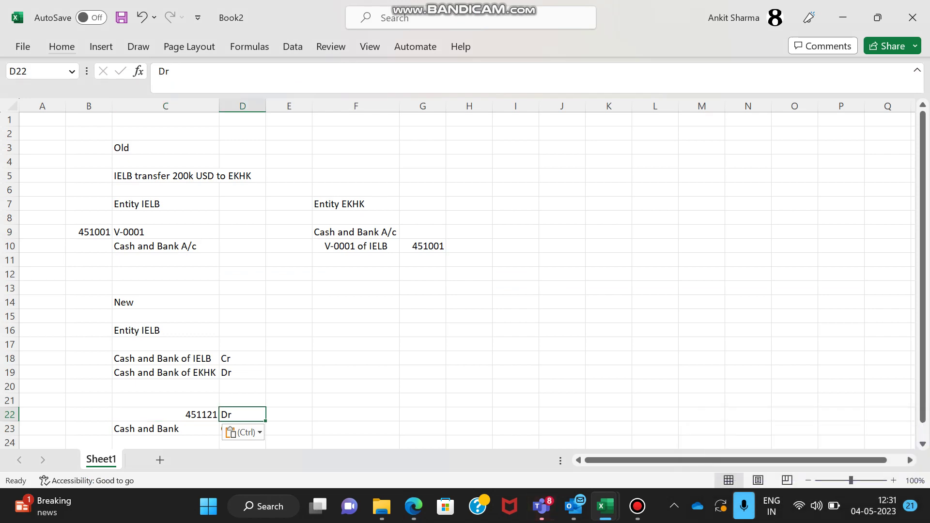
Switch to Finance and Operations and compare the bank postings in the IELB trial balance with the 451123 and 512801 postings in EKHK
key("alt+Tab")
scroll(436, 358, "down", 3)
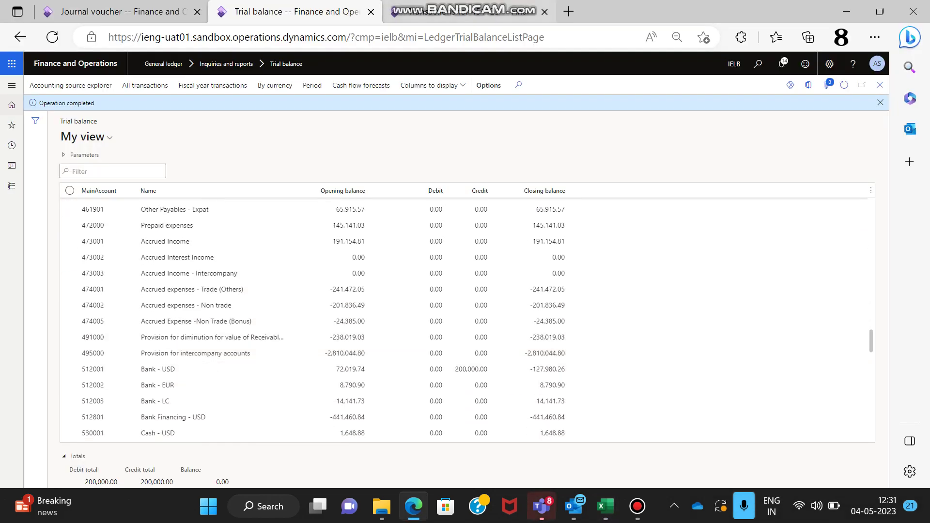
key("ctrl+Tab")
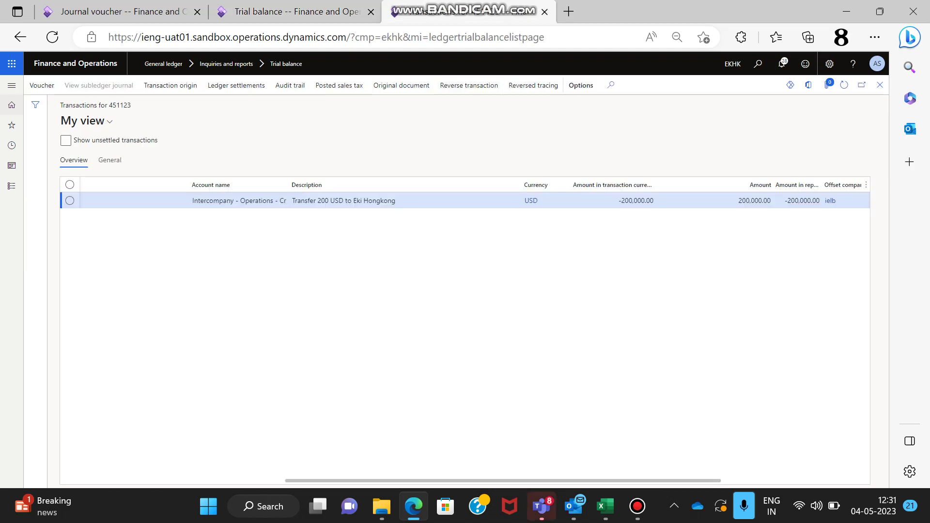
left_click(19, 37)
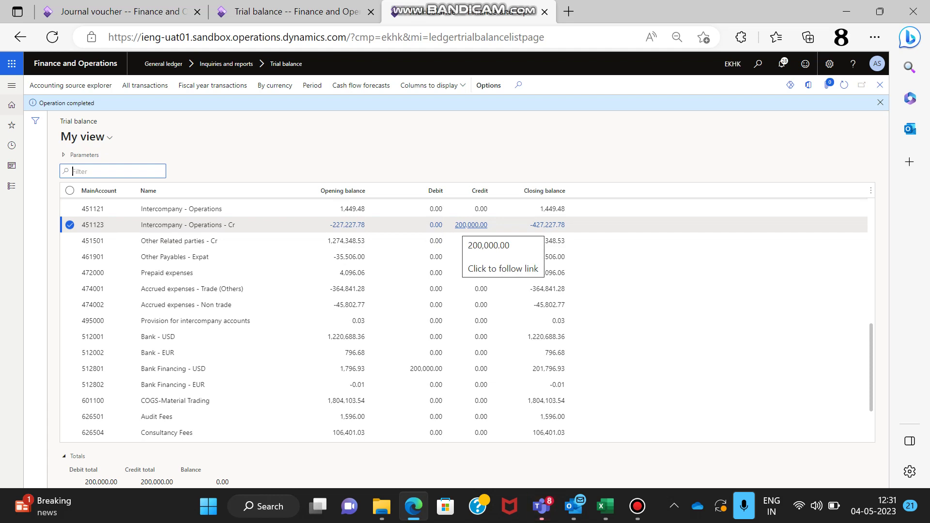
left_click_drag(456, 224, 487, 225)
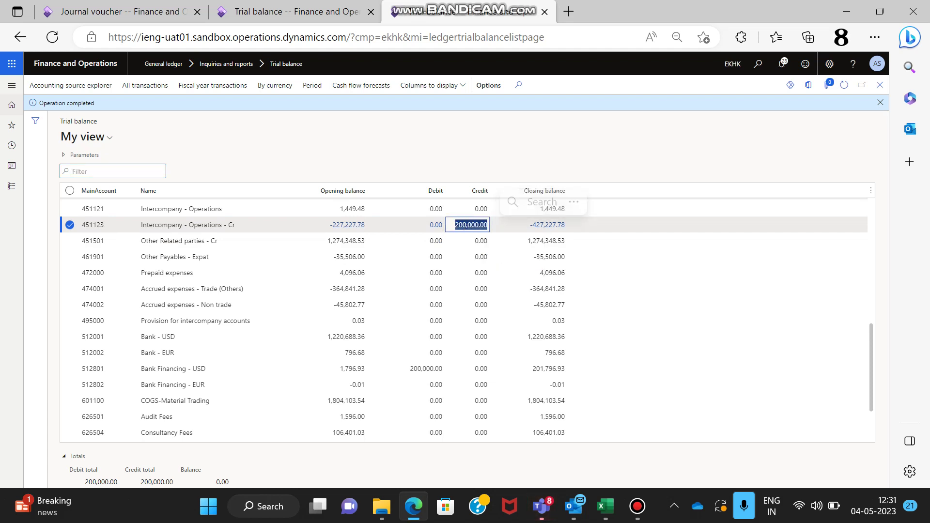
left_click_drag(410, 368, 442, 368)
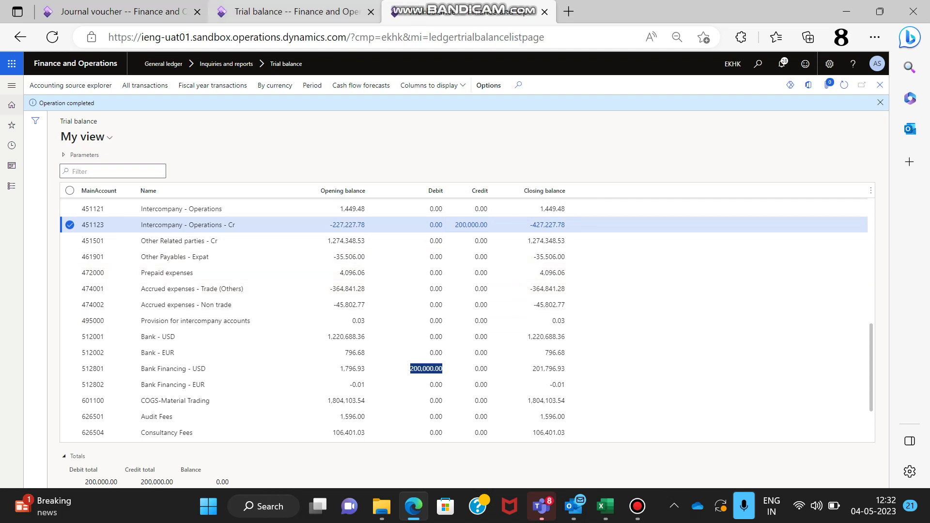
Open the transactions behind the 451121 debit in the IELB trial balance and check their offset company
left_click(295, 11)
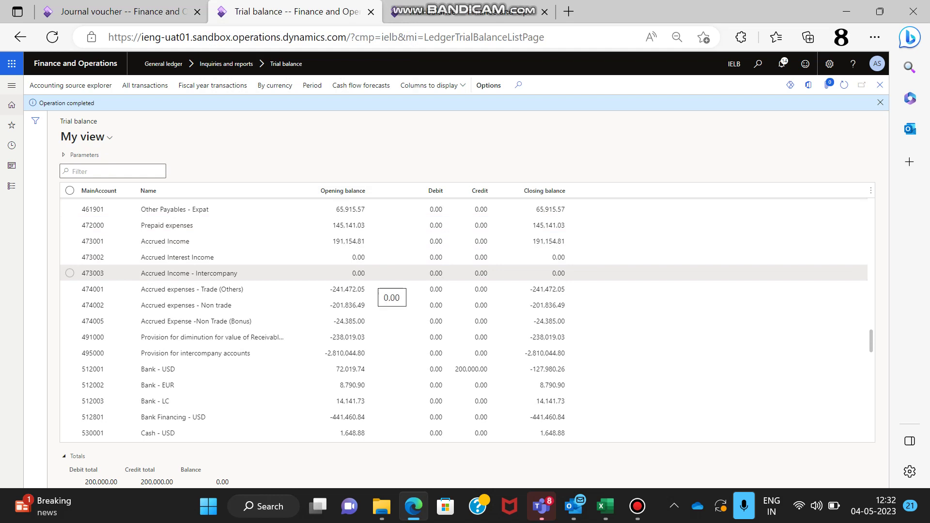
scroll(377, 275, "up", 3)
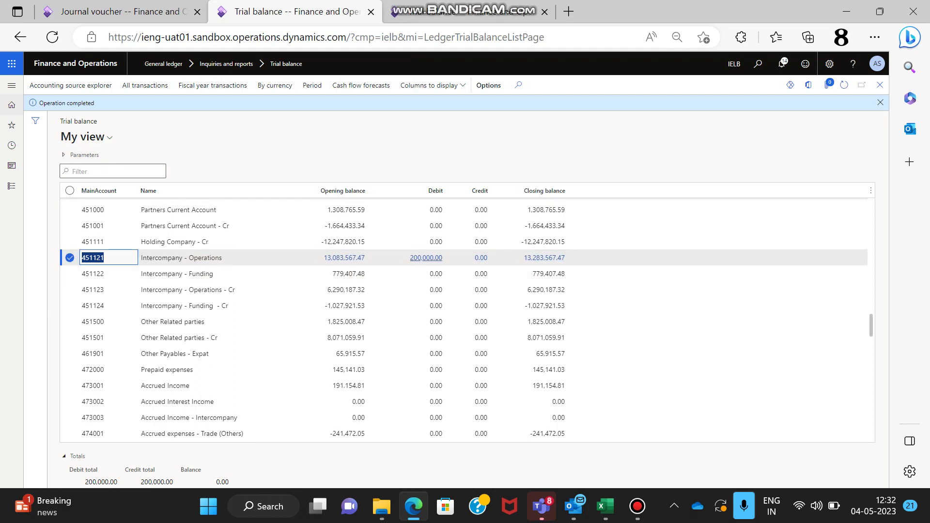
left_click(425, 258)
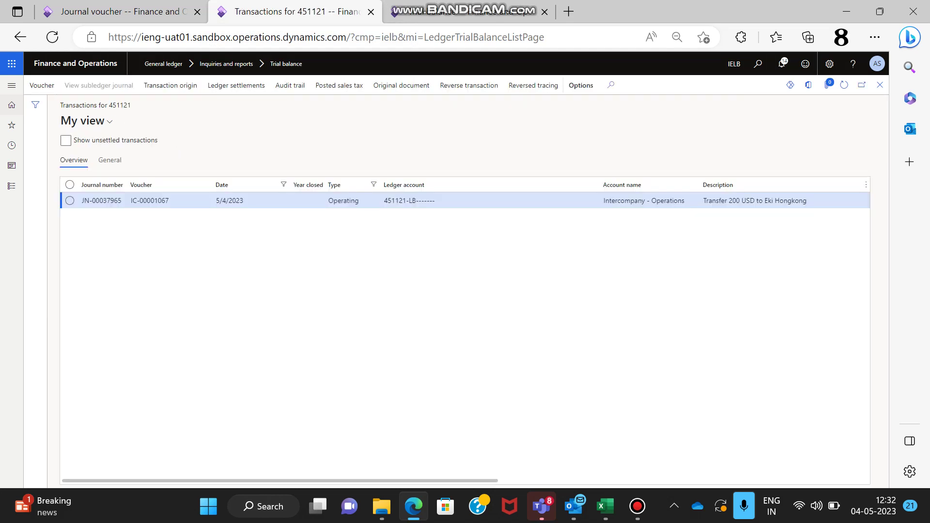
scroll(464, 329, "right", 2)
scroll(464, 330, "left", 1)
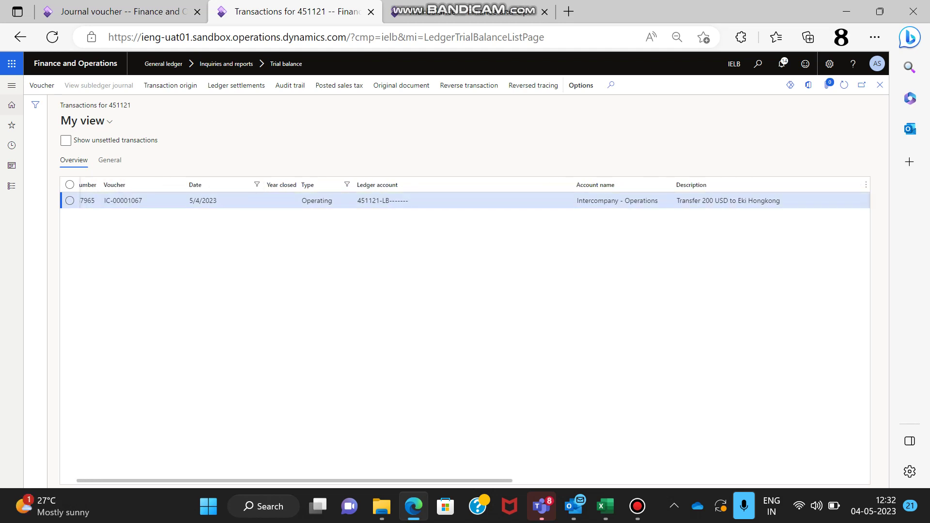
scroll(465, 329, "right", 10)
scroll(581, 184, "right", 2)
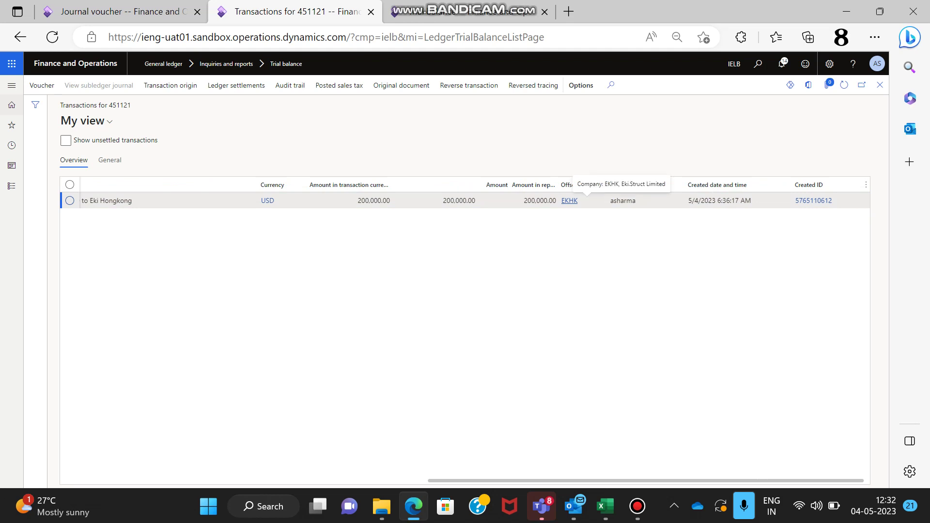
Open the transactions behind the 451123 credit in the EKHK trial balance and compare their offset company with the IELB entry
left_click(569, 201)
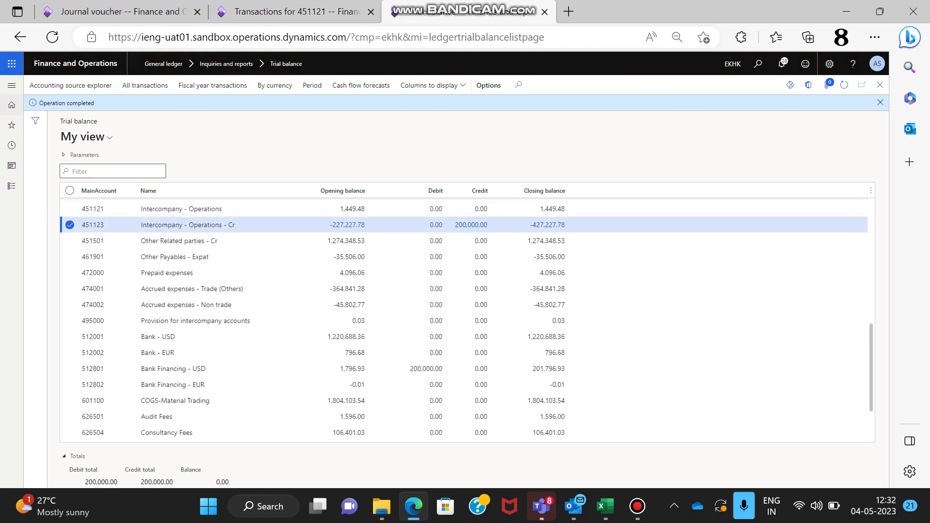
scroll(464, 329, "right", 10)
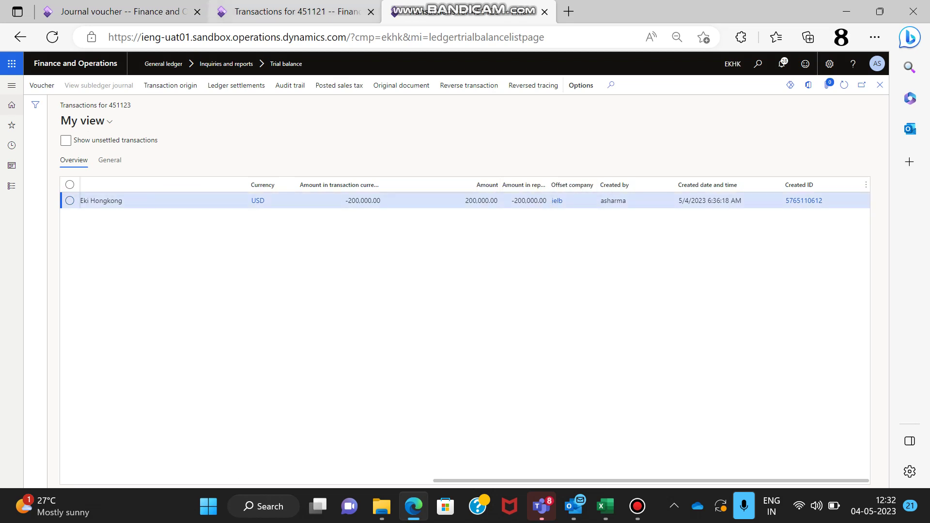
left_click(296, 12)
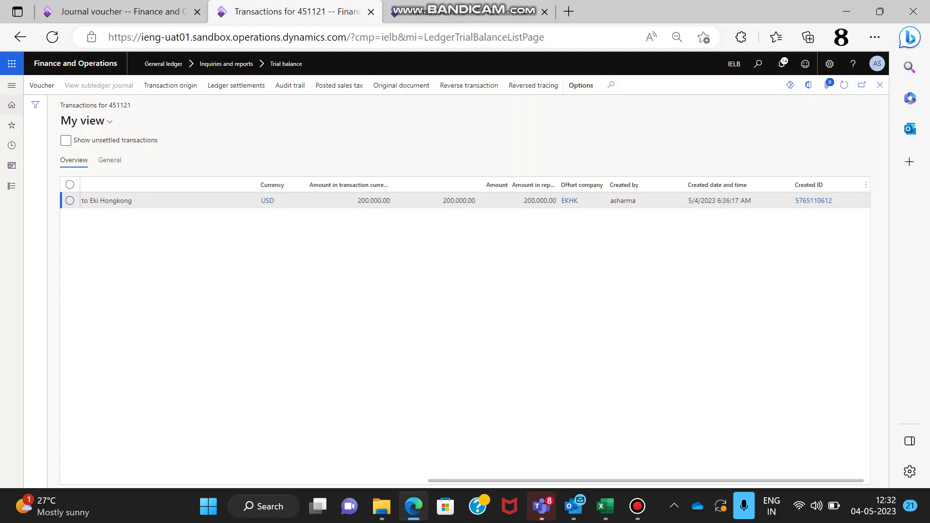
Bring up the IELB journal voucher for the transfer and examine its bank account and offset company details
key("ctrl+shift+Tab")
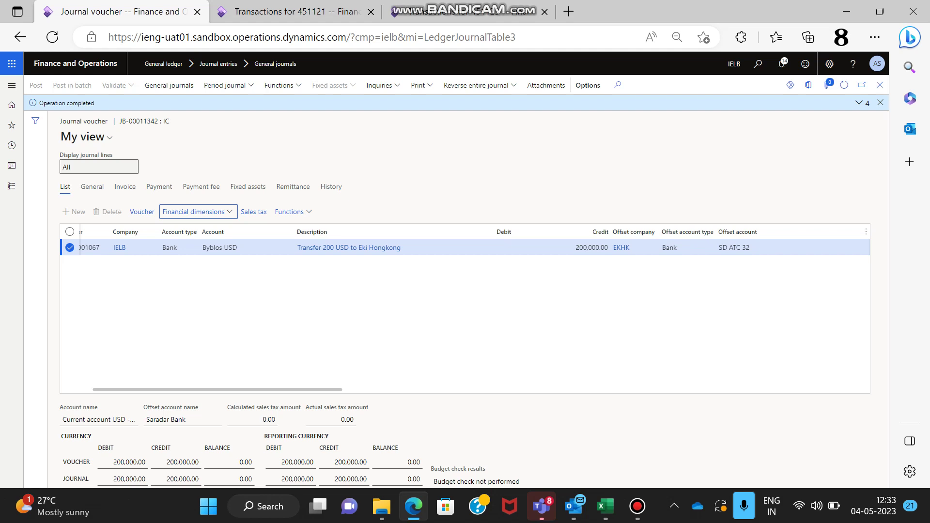
left_click(280, 11)
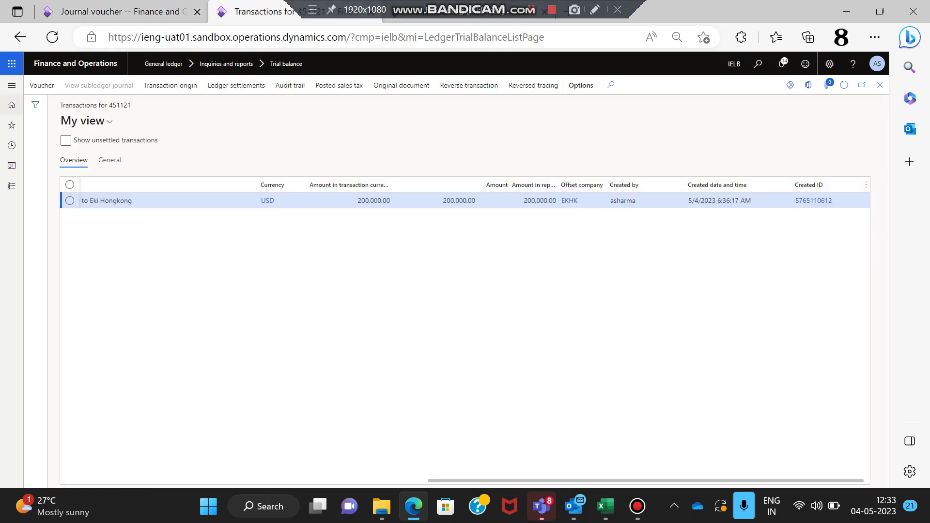
left_click(116, 11)
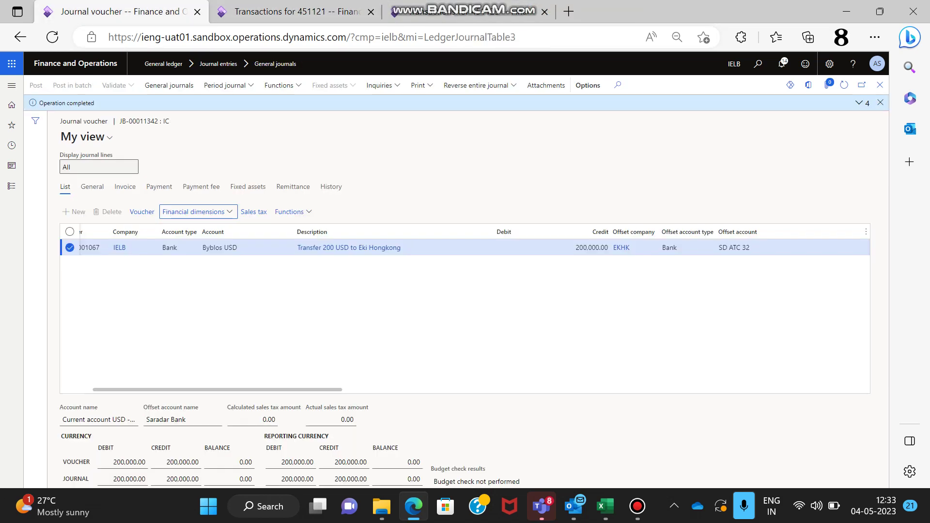